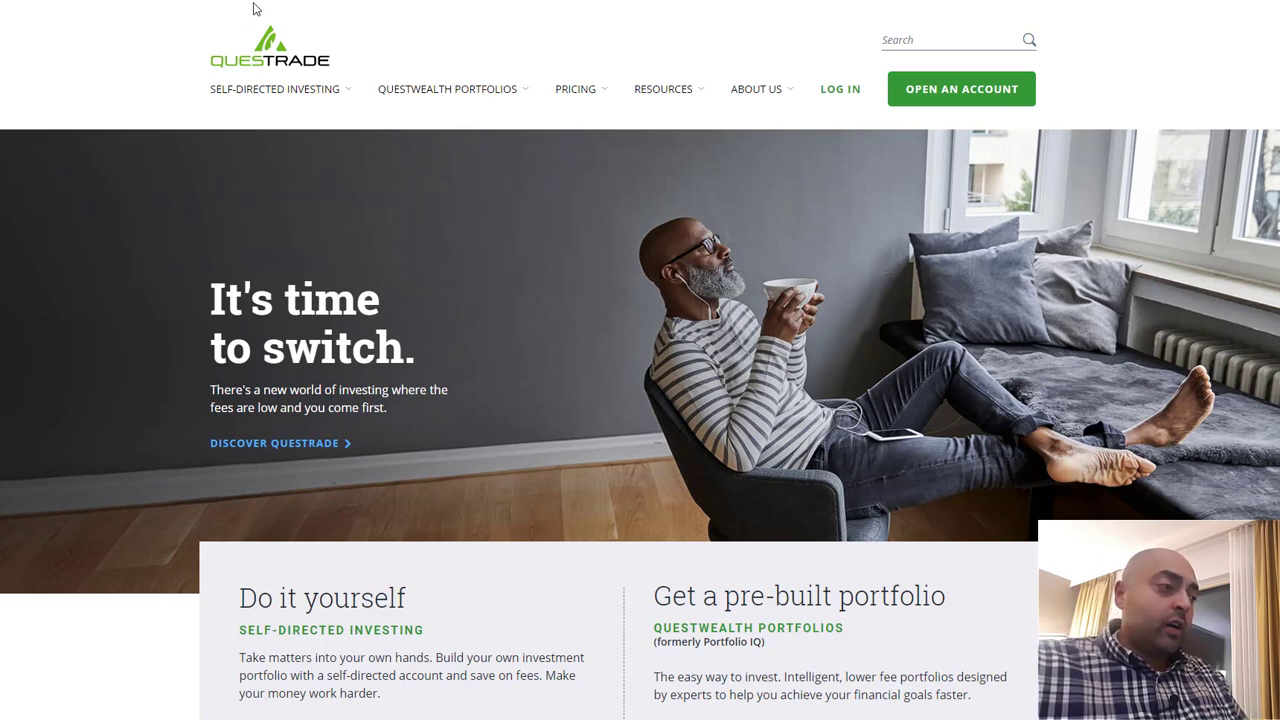
- Start a new account application from the Questrade home page with OPEN AN ACCOUNT
left_click(988, 90)
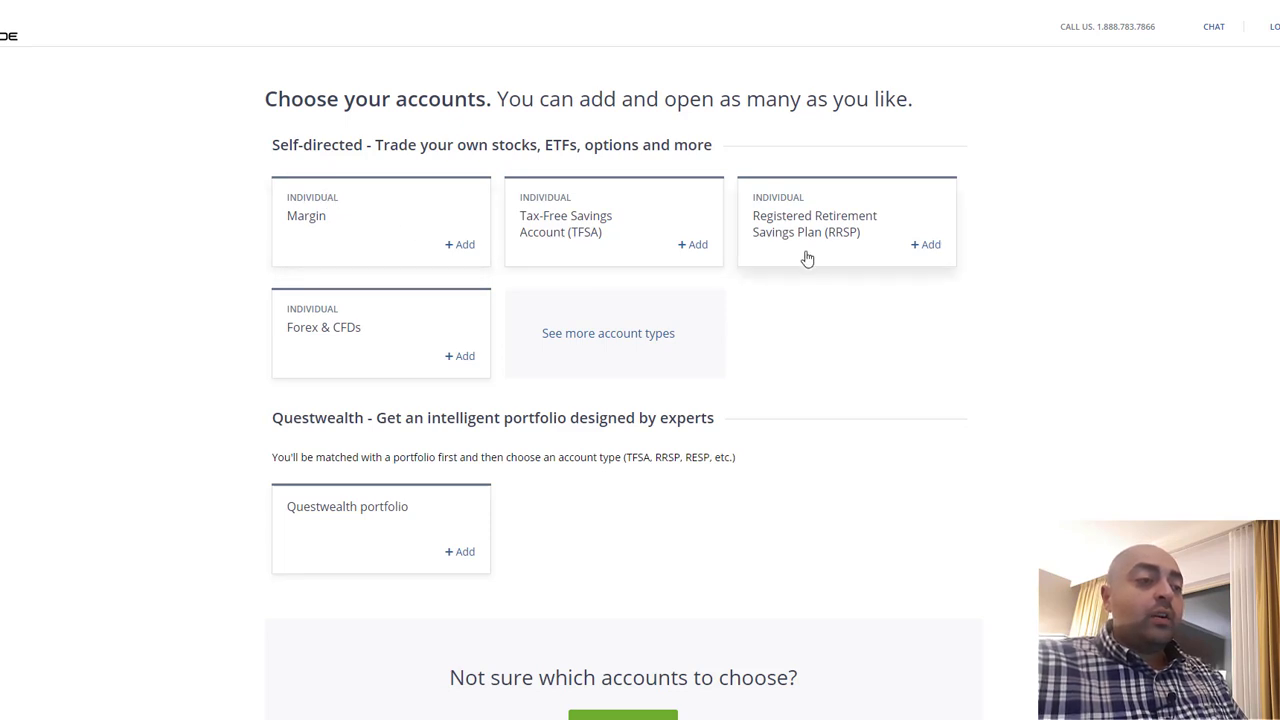
- Add an individual Margin account, enter an offer code and accept the offer's terms
left_click(368, 210)
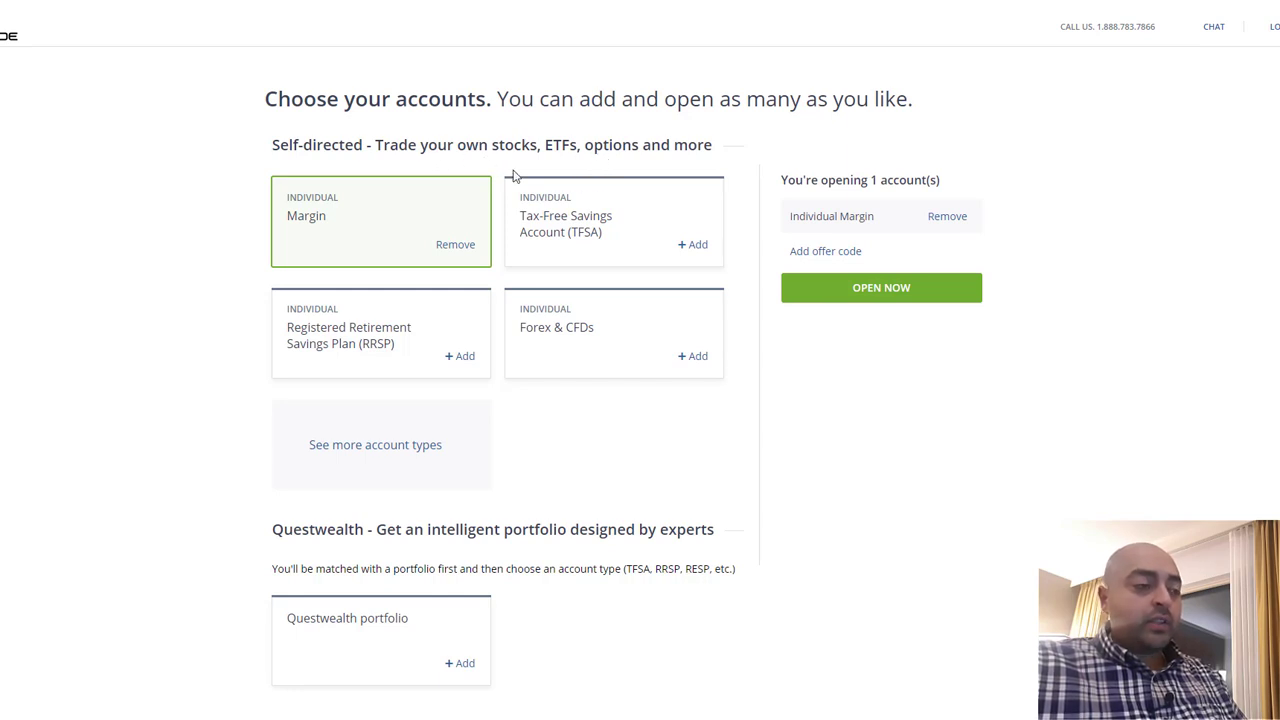
left_click(827, 253)
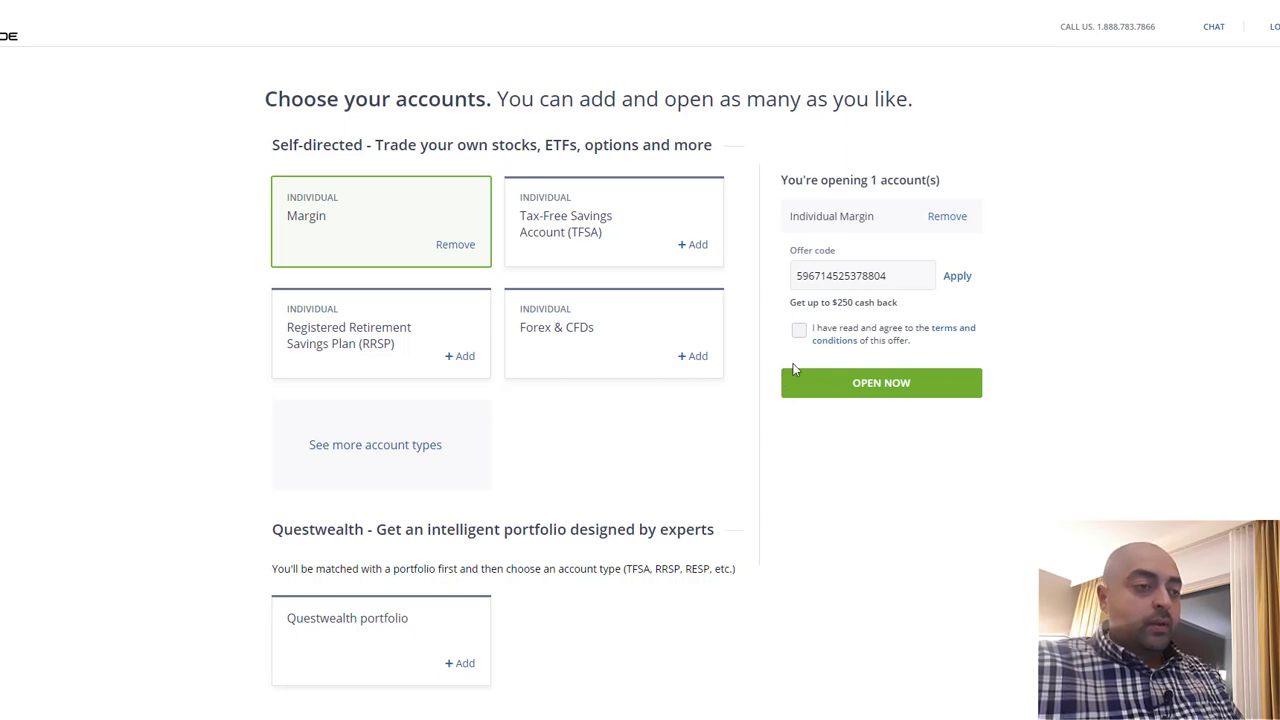
left_click(799, 333)
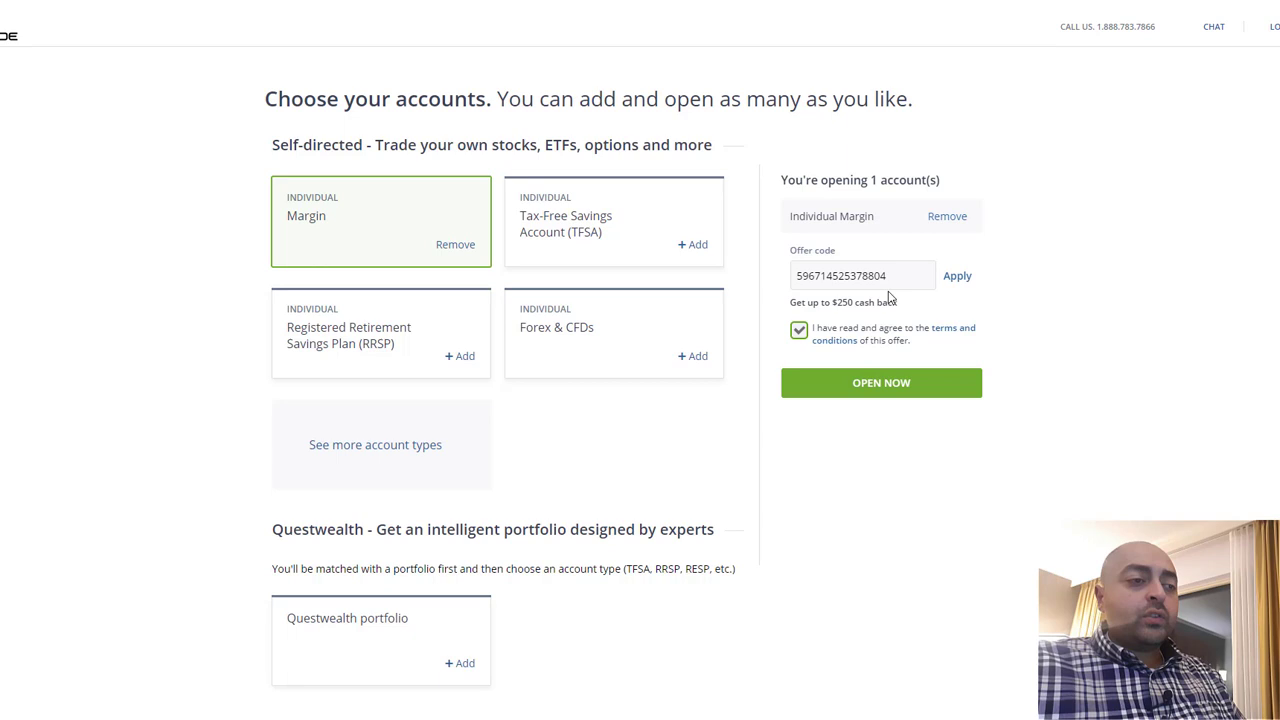
- Open the Margin account, create the user ID and reach the Build Profile overview
left_click(886, 392)
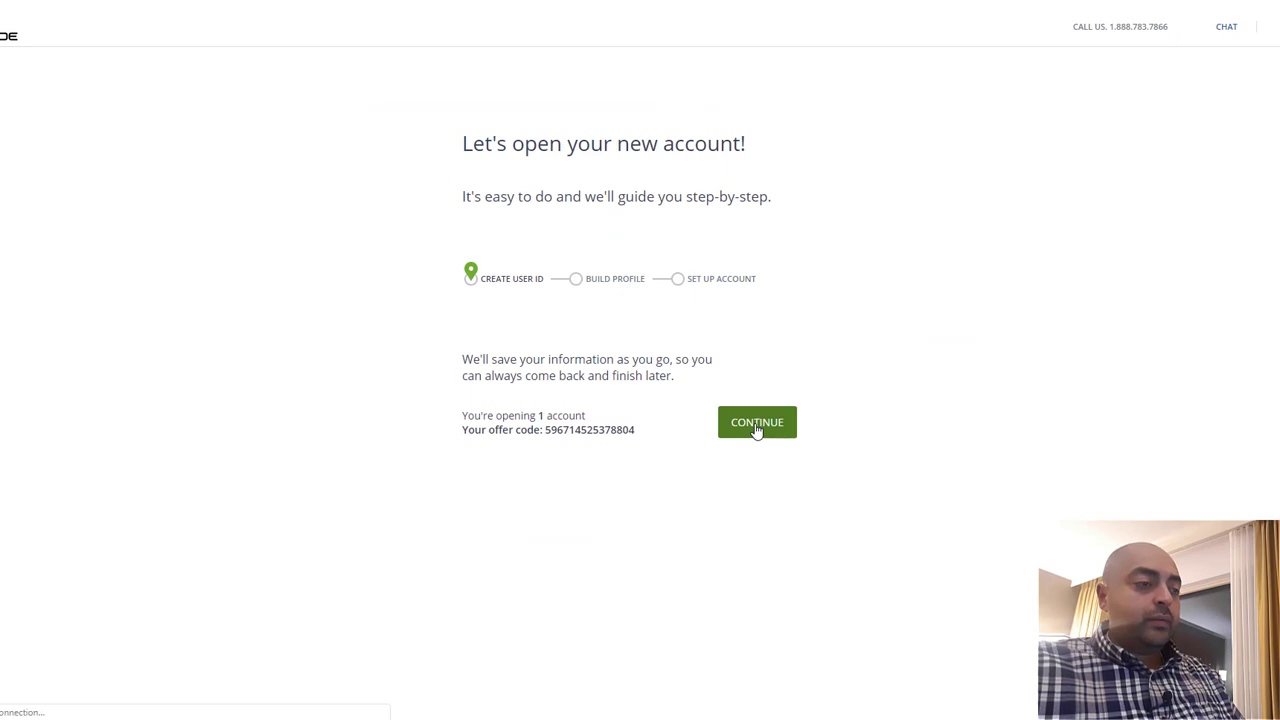
left_click(757, 423)
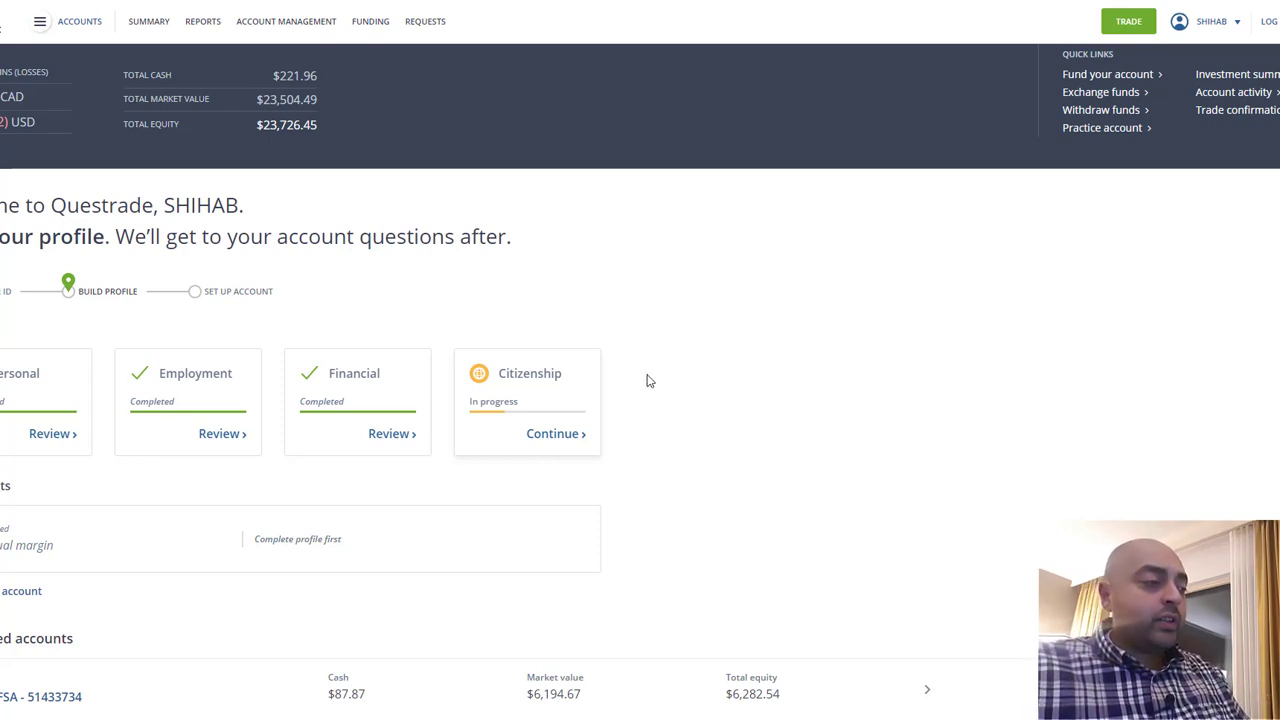
scroll(595, 390, "down", 1)
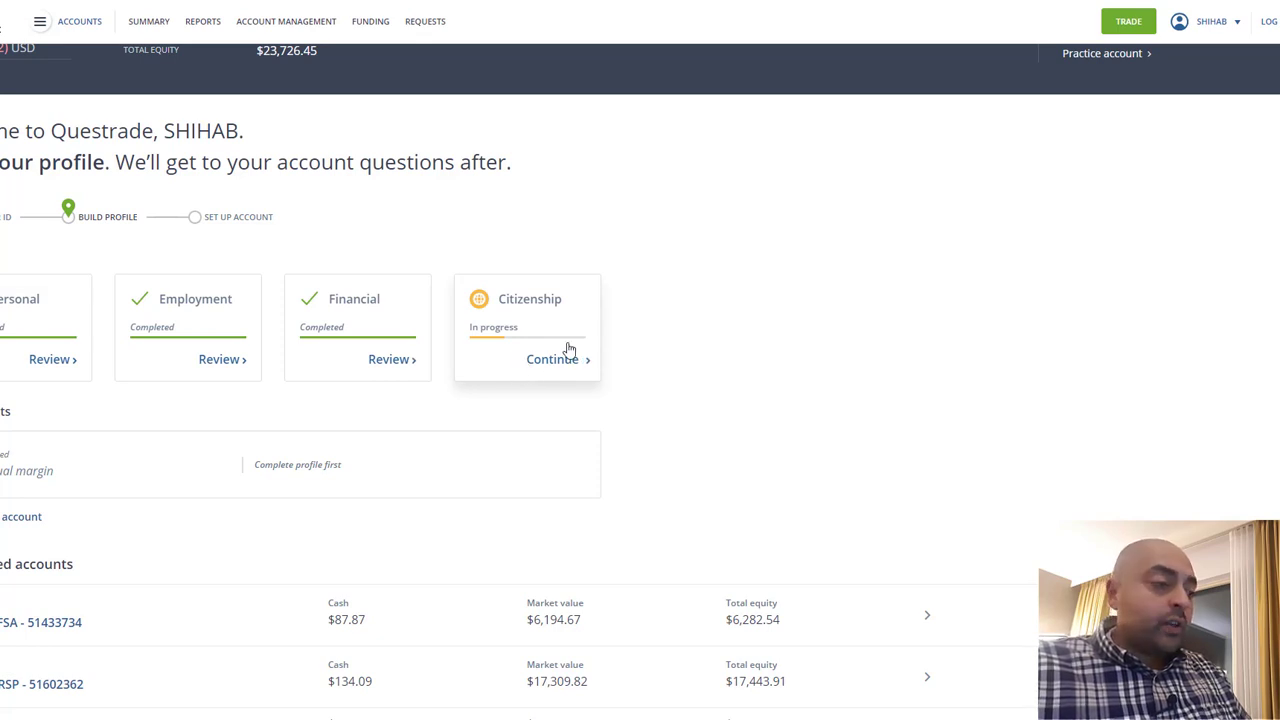
scroll(543, 320, "down", 1)
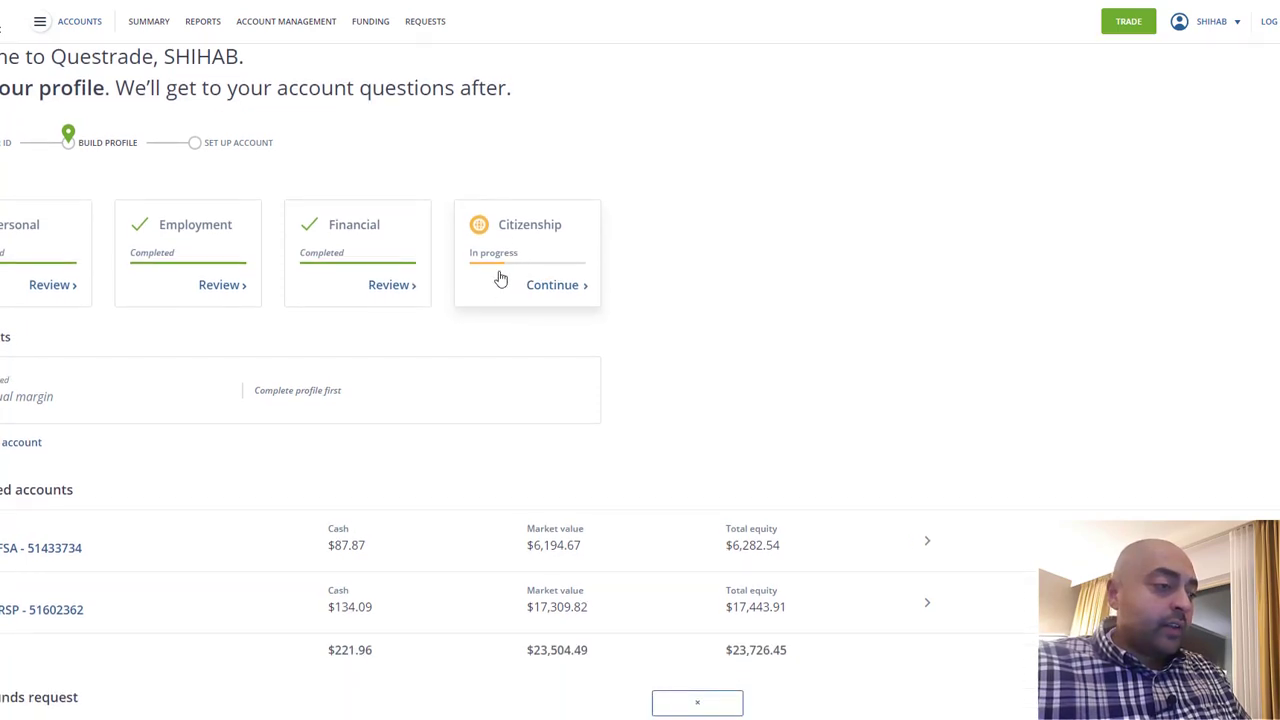
- Resume Citizenship, certify the tax residence information is complete, and save it
left_click(556, 287)
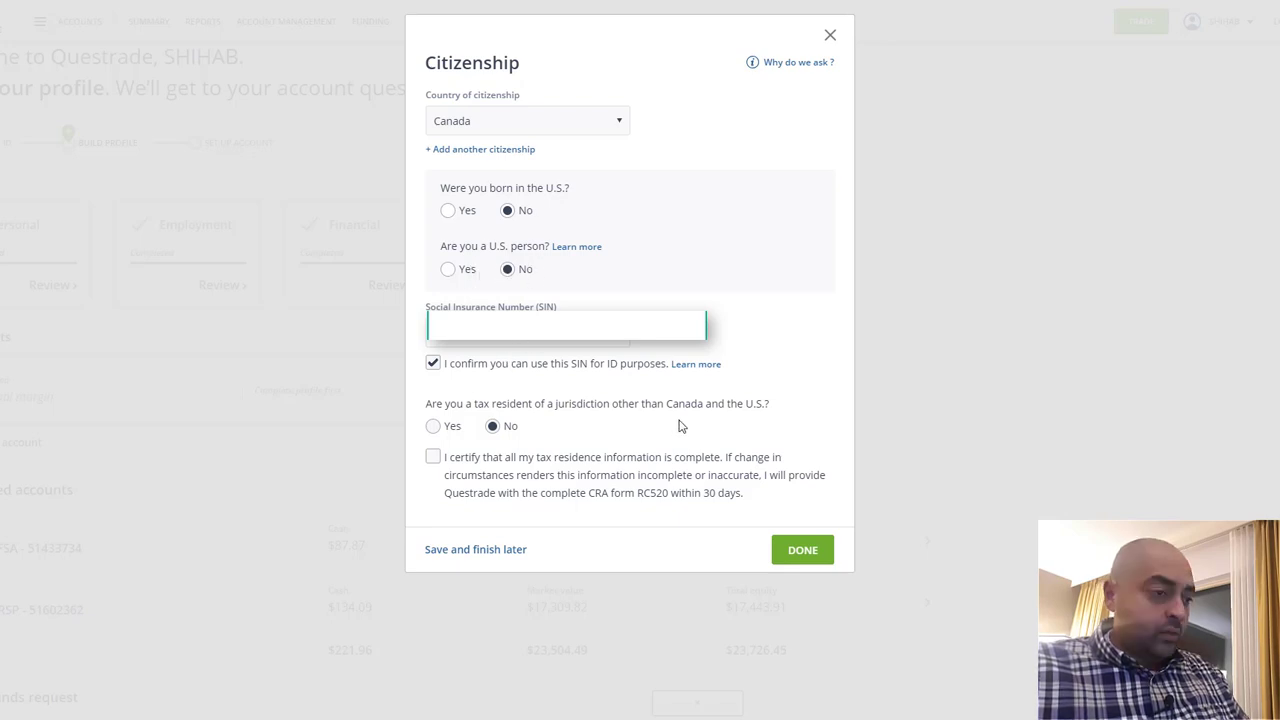
left_click(436, 458)
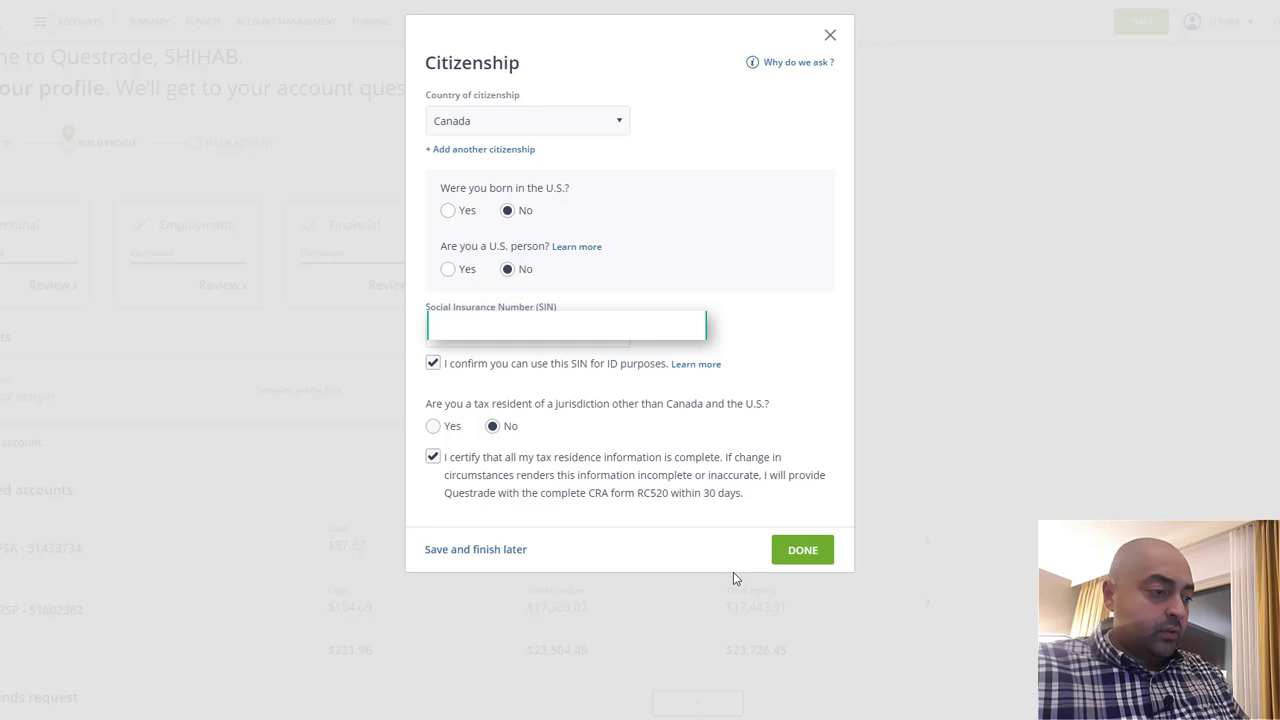
left_click(816, 556)
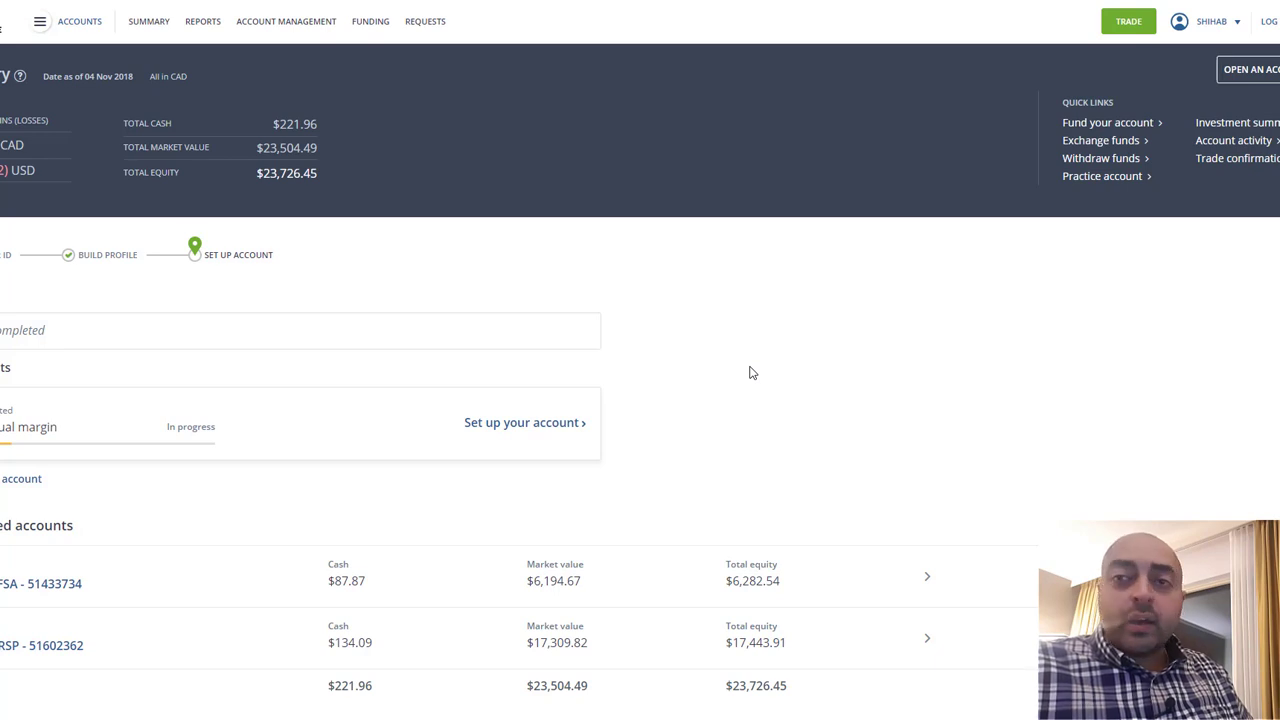
- Open the setup steps for the Individual margin account
scroll(743, 369, "down", 1)
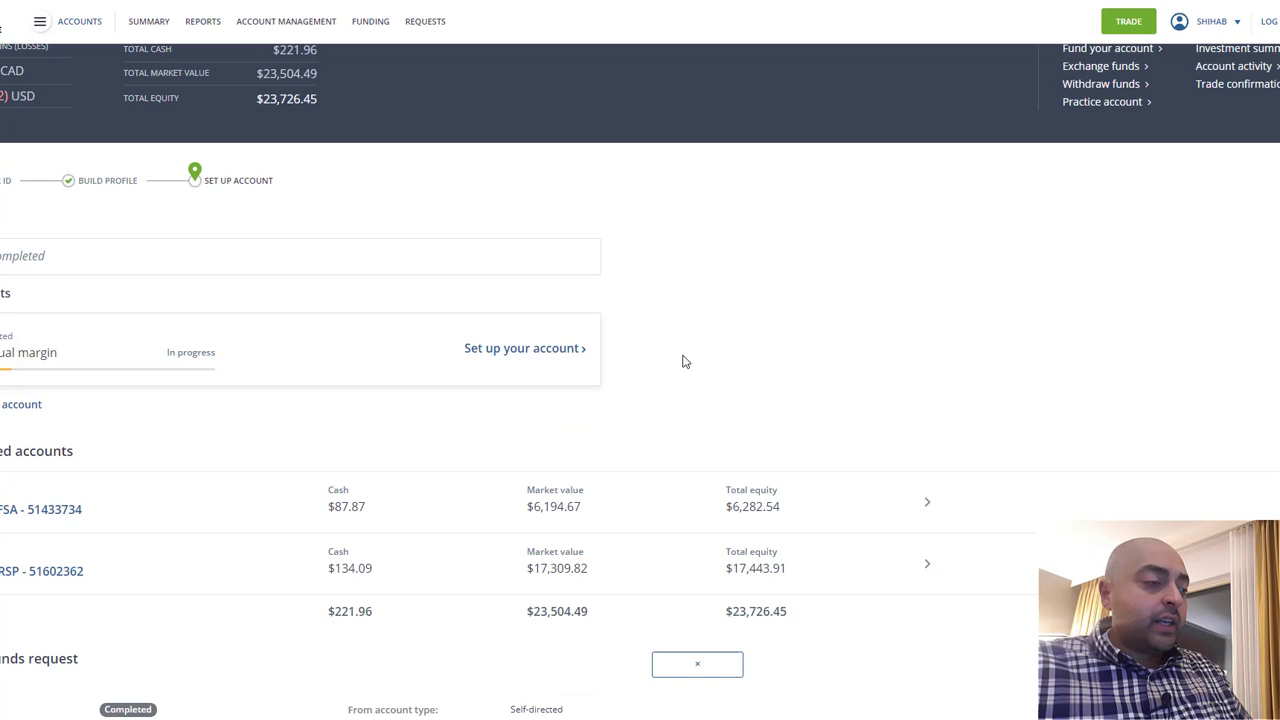
scroll(558, 430, "up", 1)
left_click(558, 426)
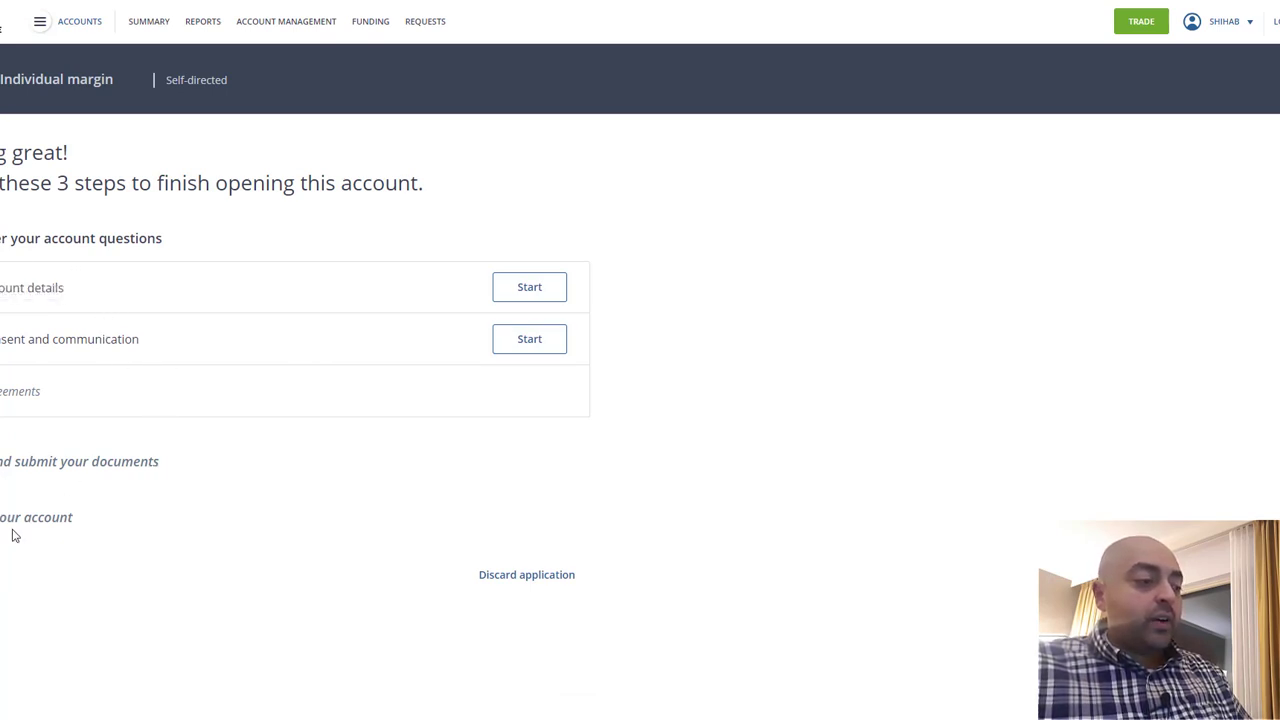
- Enable options trading, choose Investing, Retirement and Personal use, deposit 1000, no authorized trader, and save
left_click(529, 287)
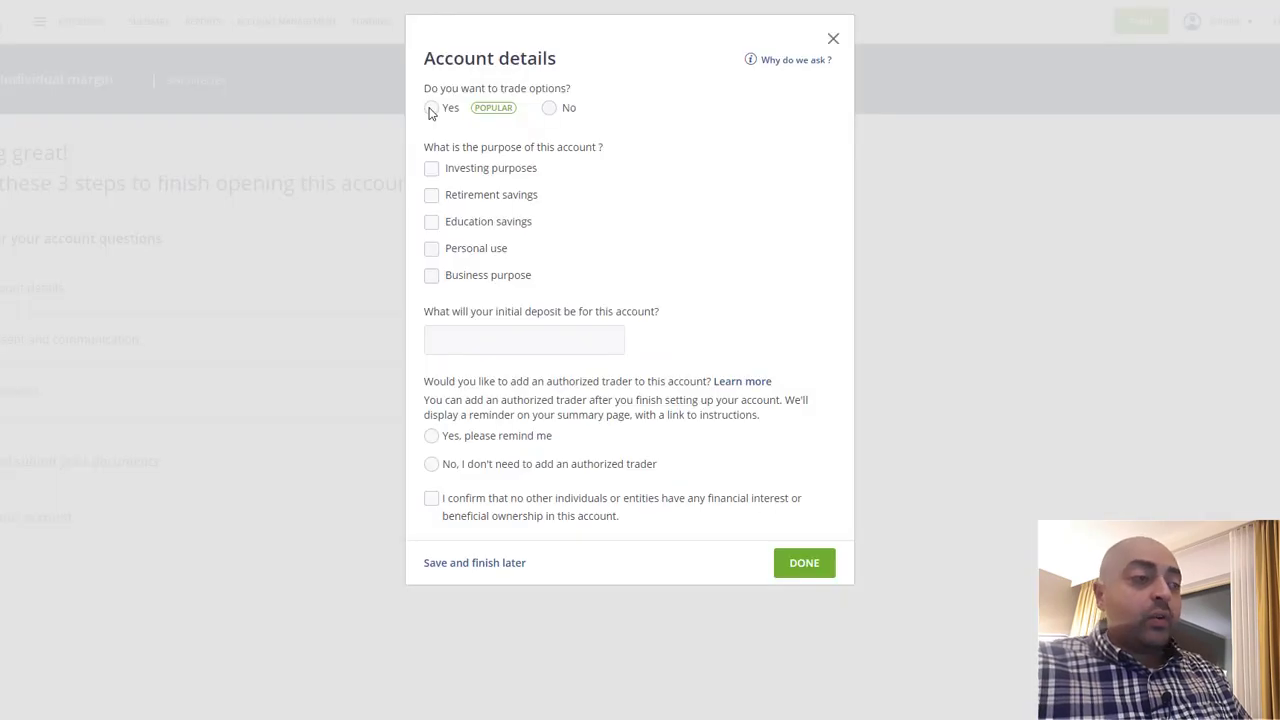
left_click(430, 109)
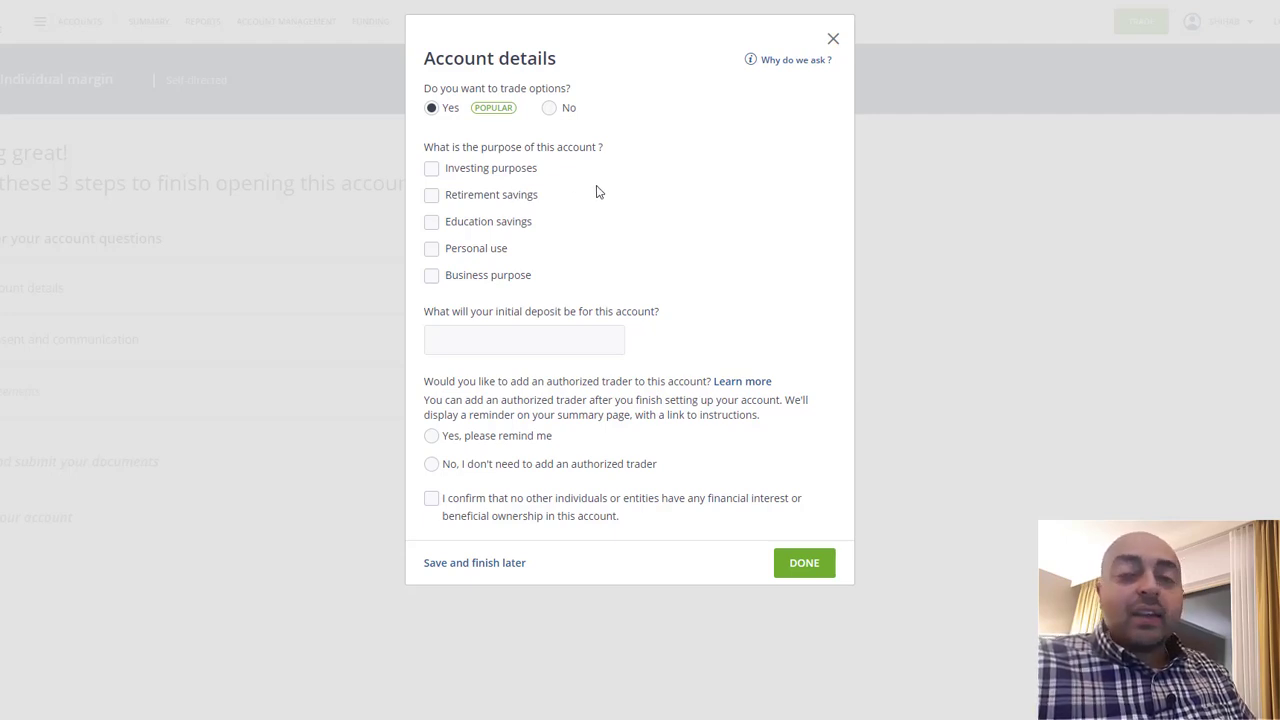
left_click(432, 169)
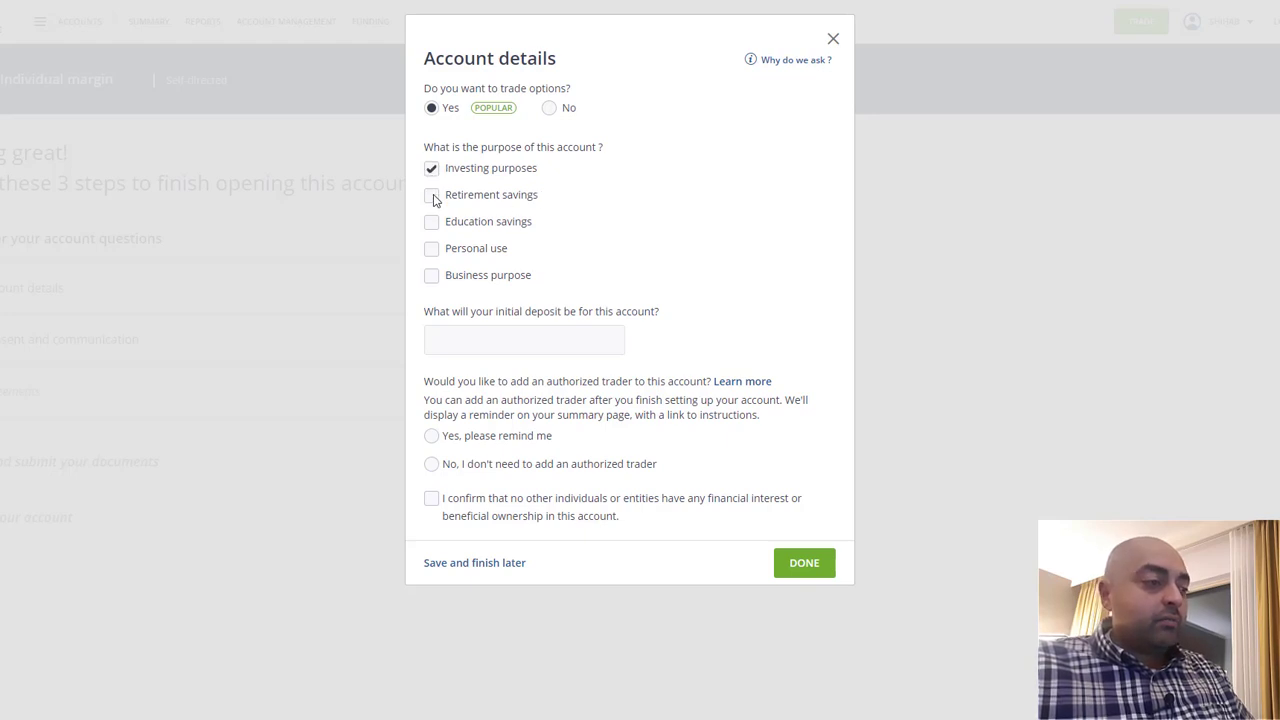
left_click(432, 196)
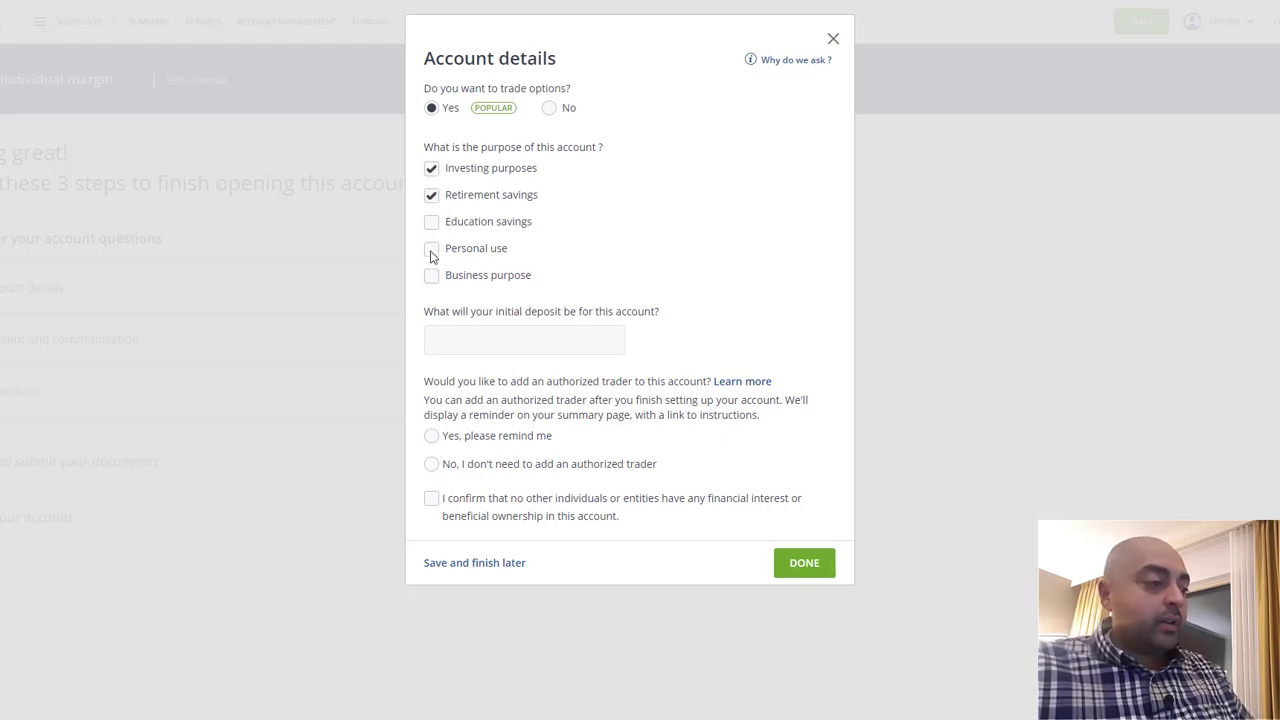
left_click(432, 249)
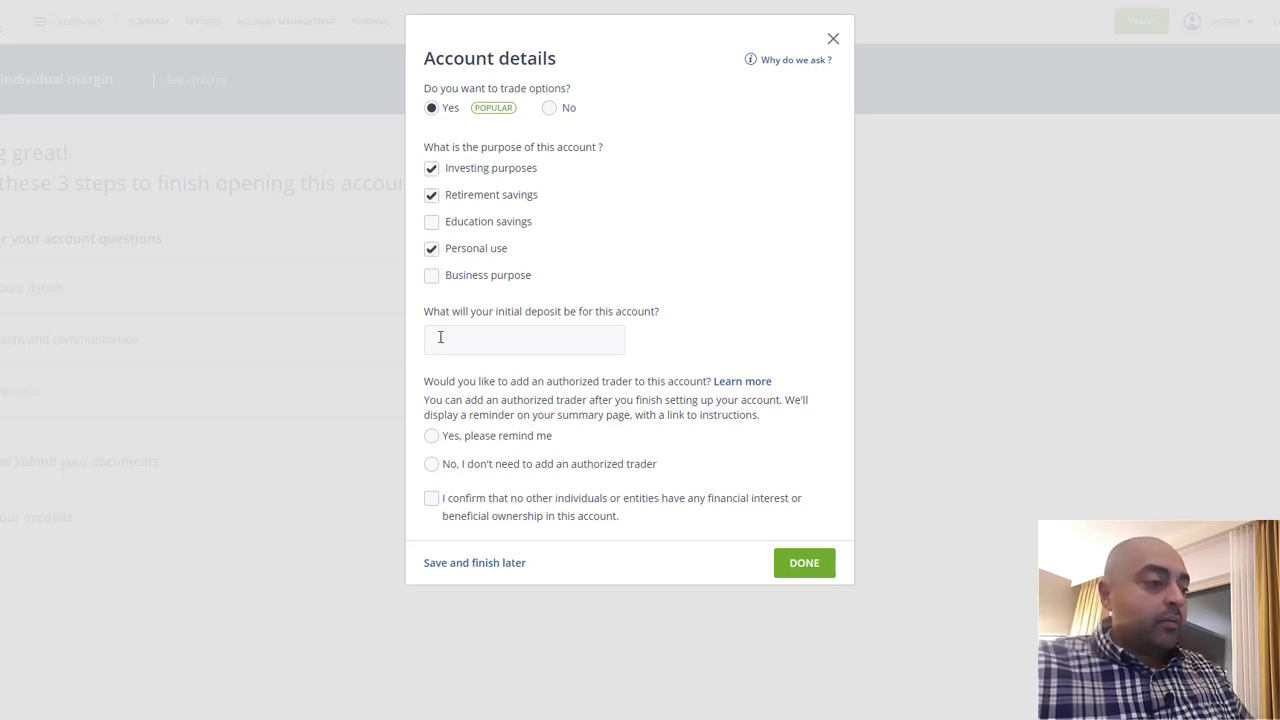
left_click(551, 343)
type("1000")
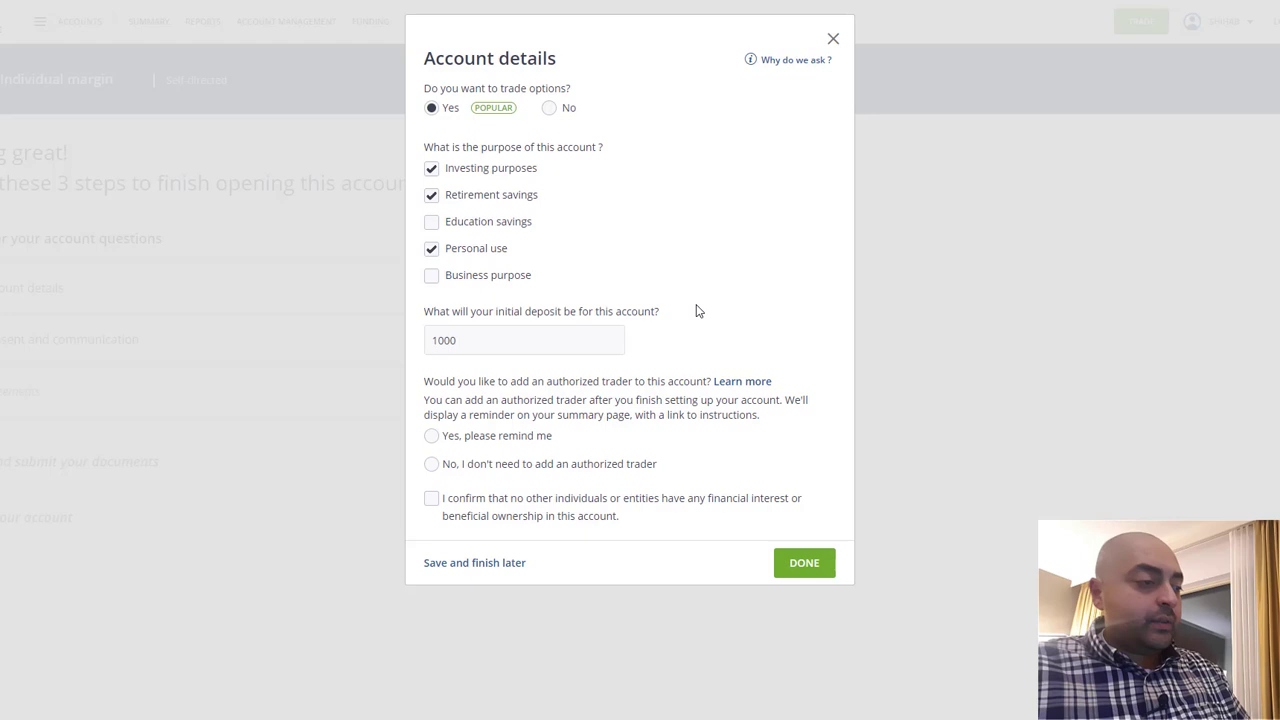
left_click(431, 465)
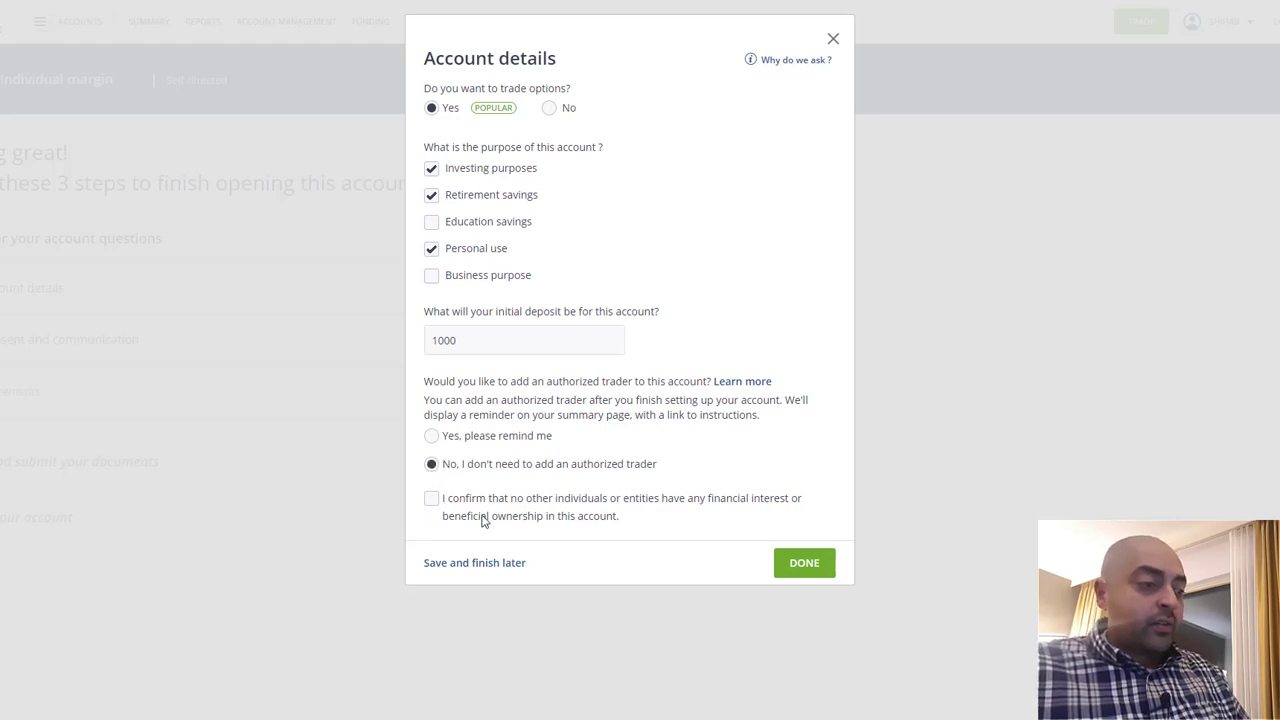
left_click(435, 503)
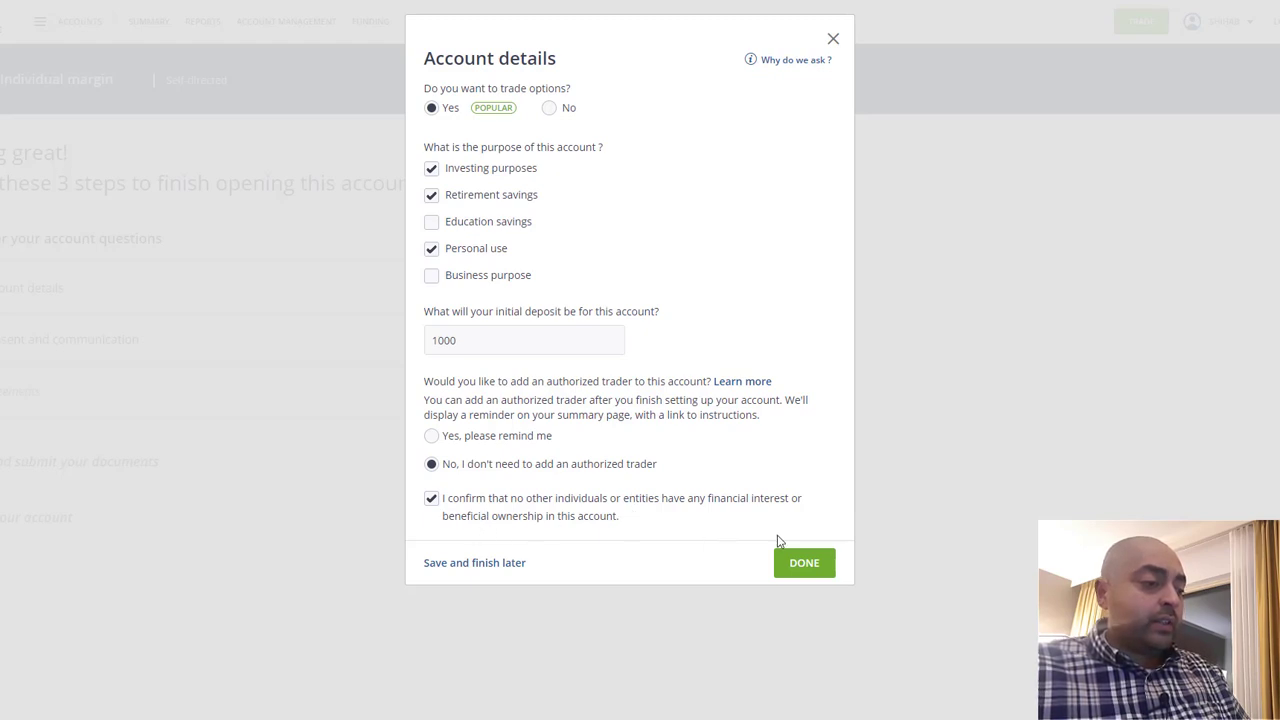
left_click(804, 564)
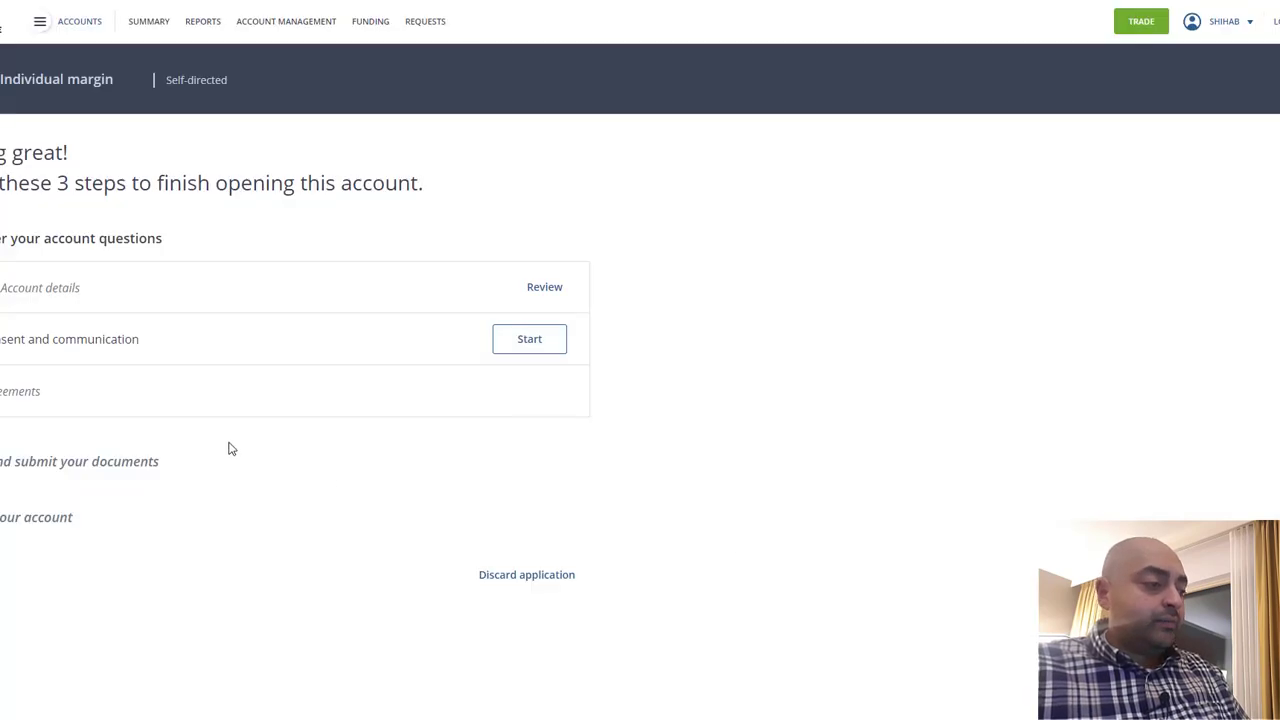
- Answer the ownership disclosure question, choose English materials, acknowledge the information, consent to email use, and save
left_click(551, 344)
scroll(574, 338, "down", 1)
left_click(443, 245)
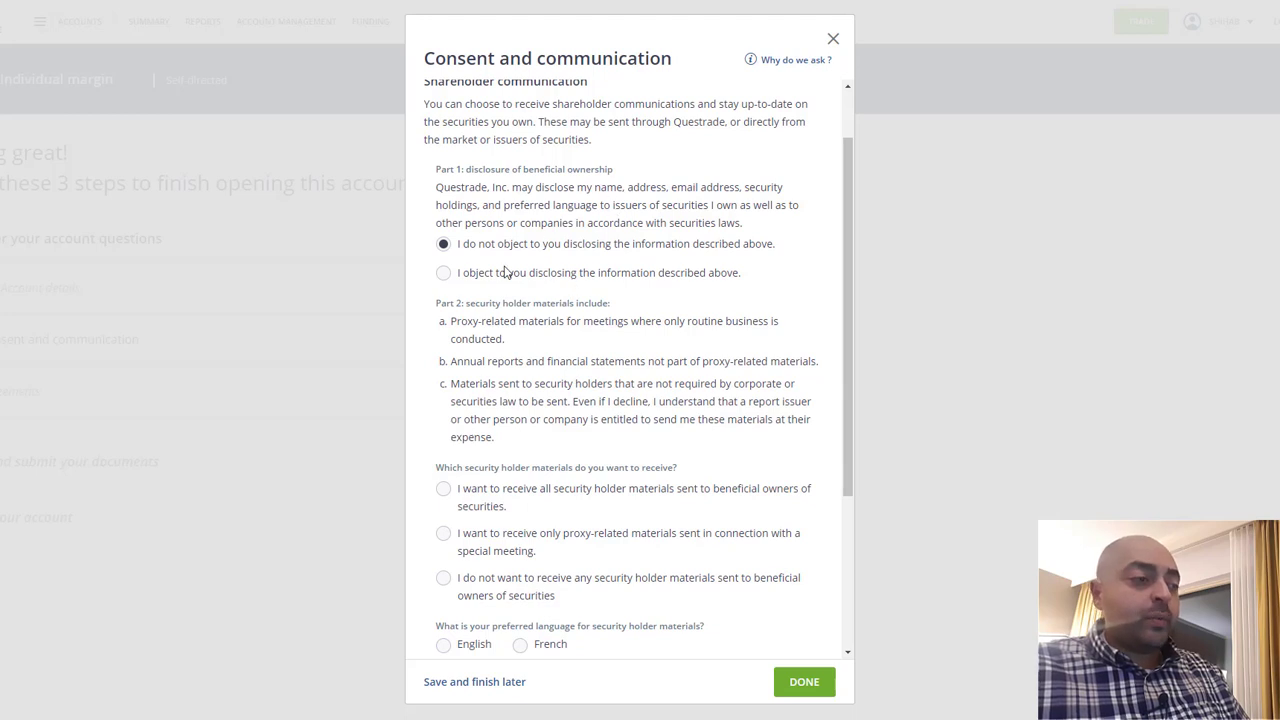
scroll(509, 409, "down", 1)
scroll(478, 450, "down", 1)
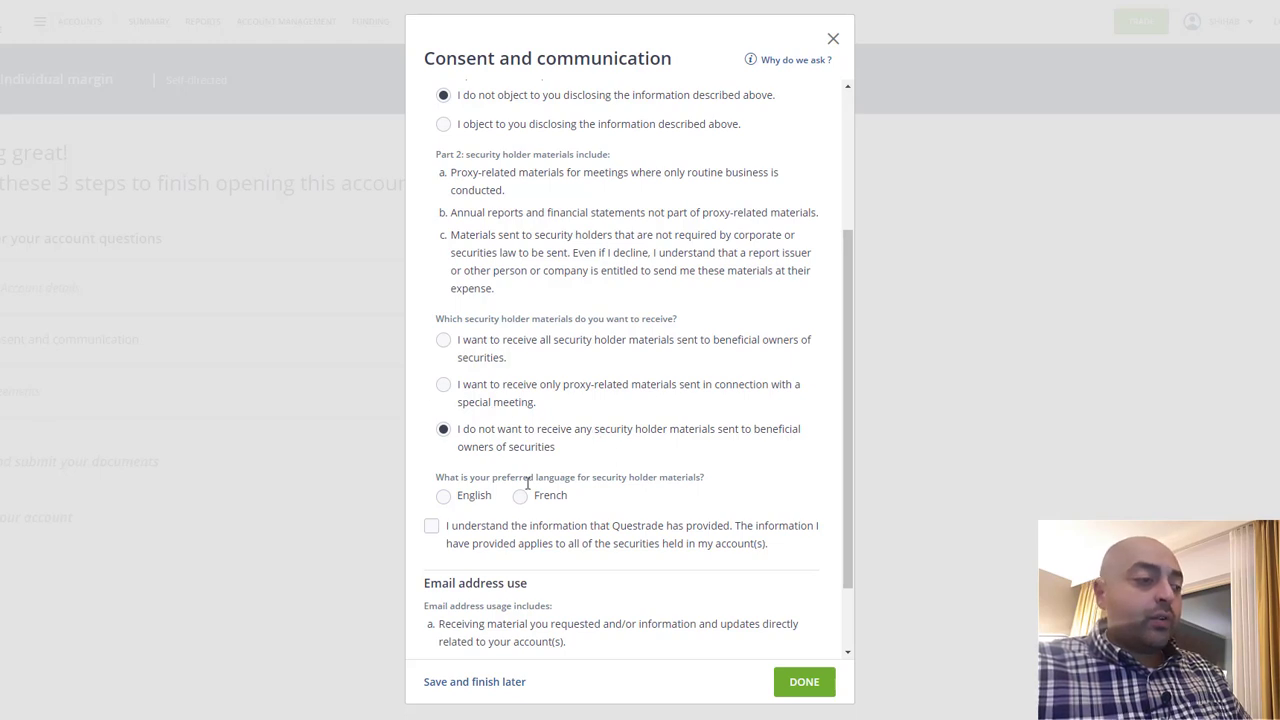
scroll(490, 470, "down", 1)
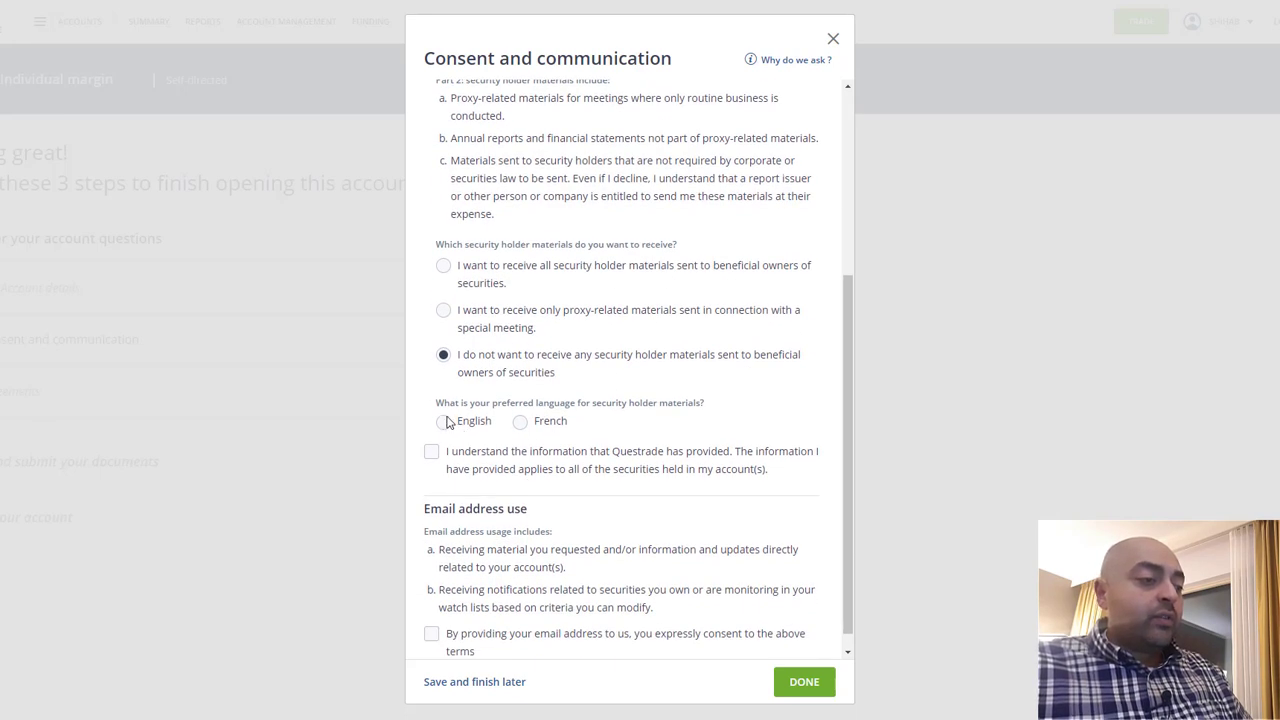
left_click(445, 423)
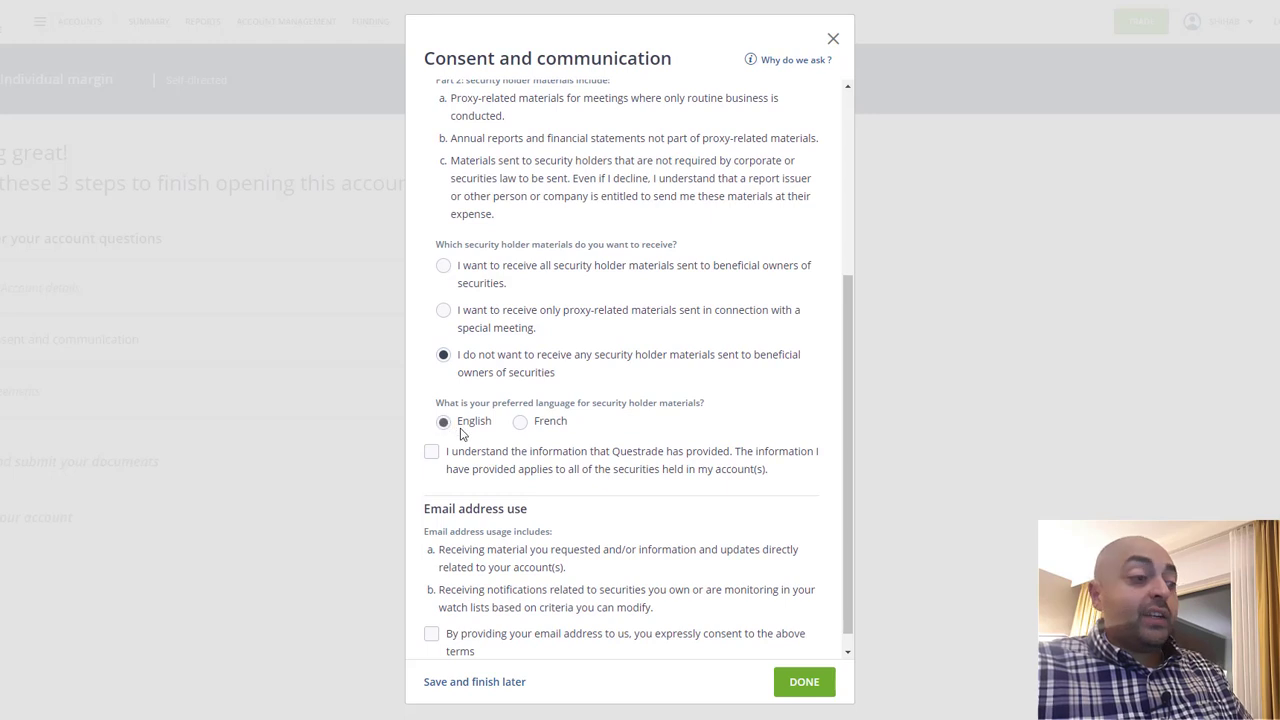
left_click(430, 455)
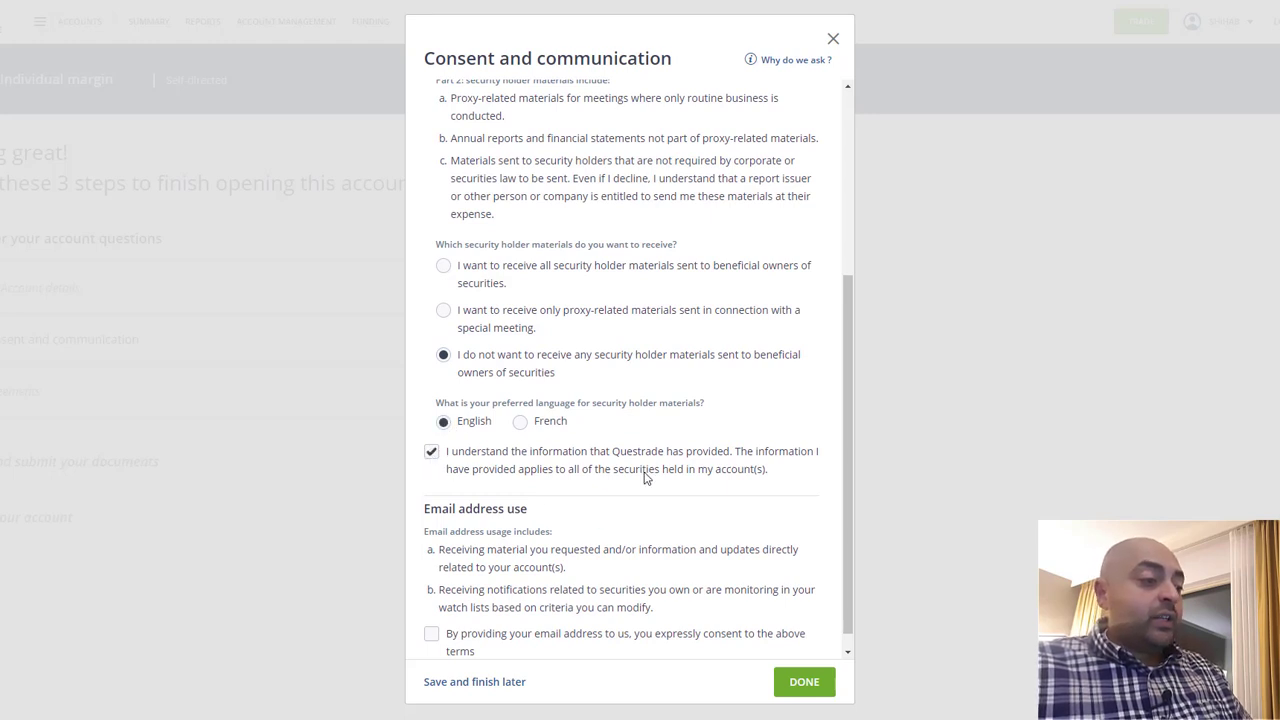
scroll(647, 478, "down", 1)
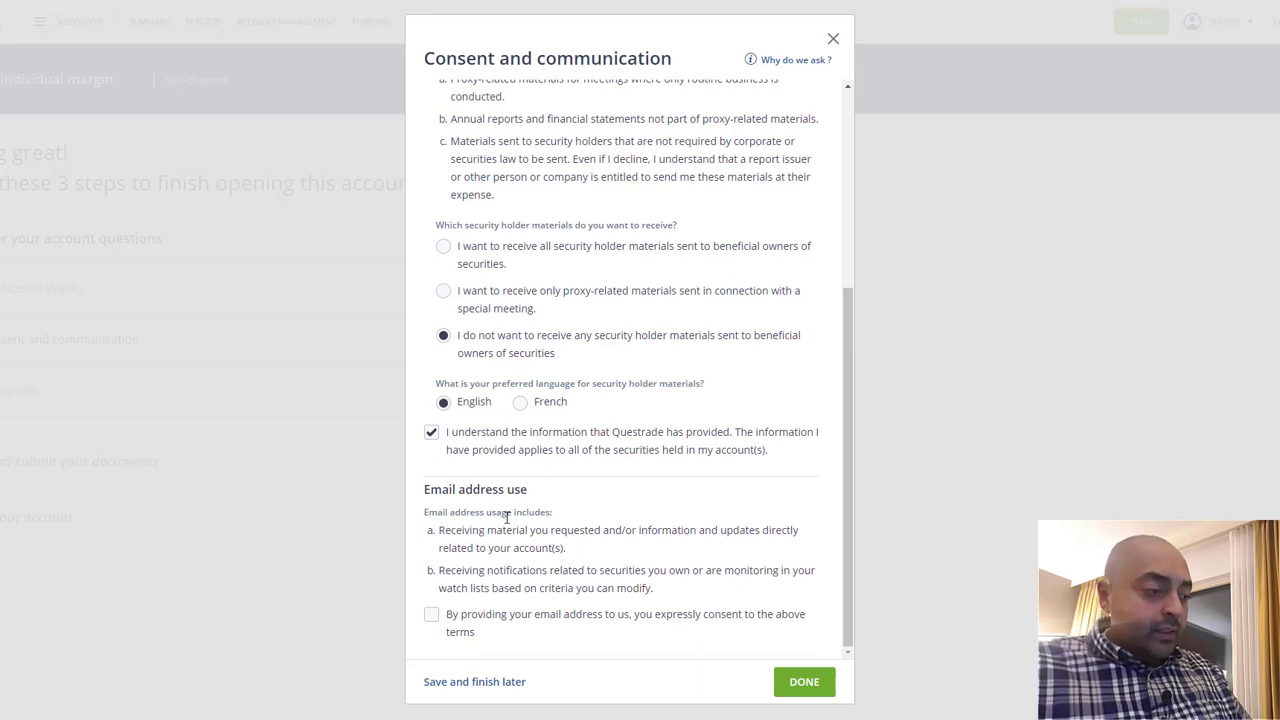
left_click(432, 615)
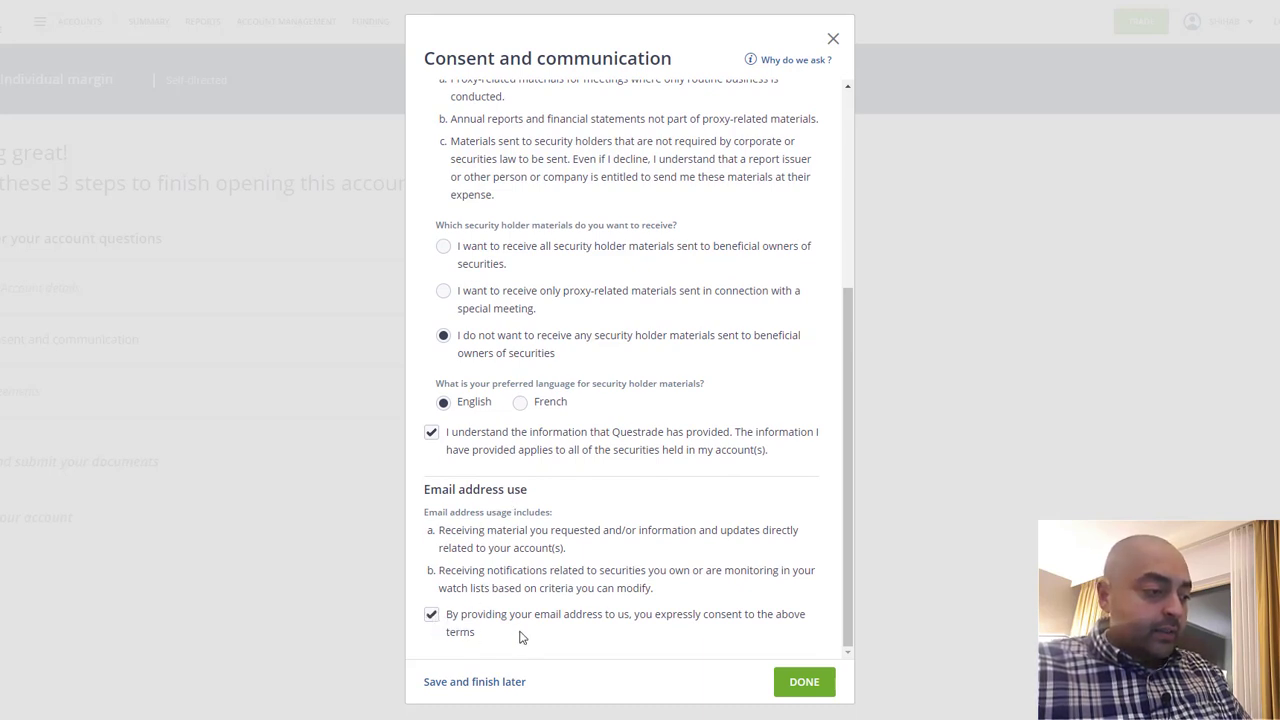
left_click(804, 684)
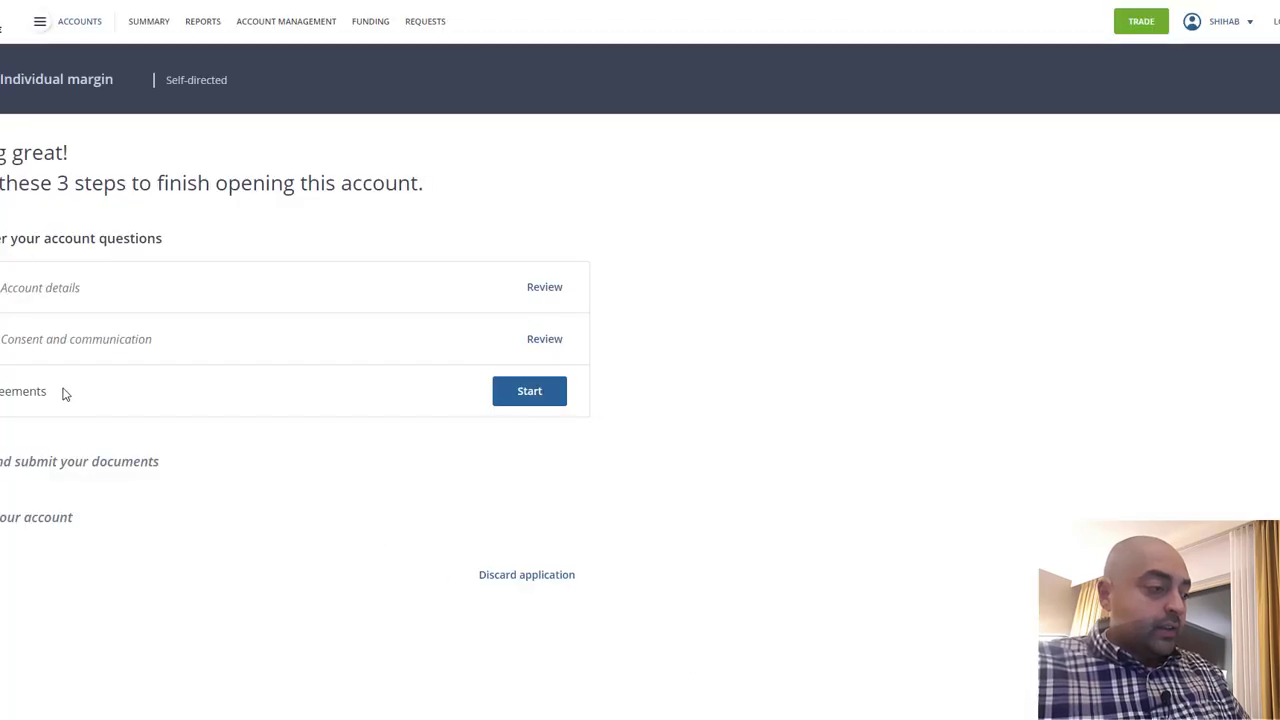
- Read through and accept the client account agreement
left_click(540, 402)
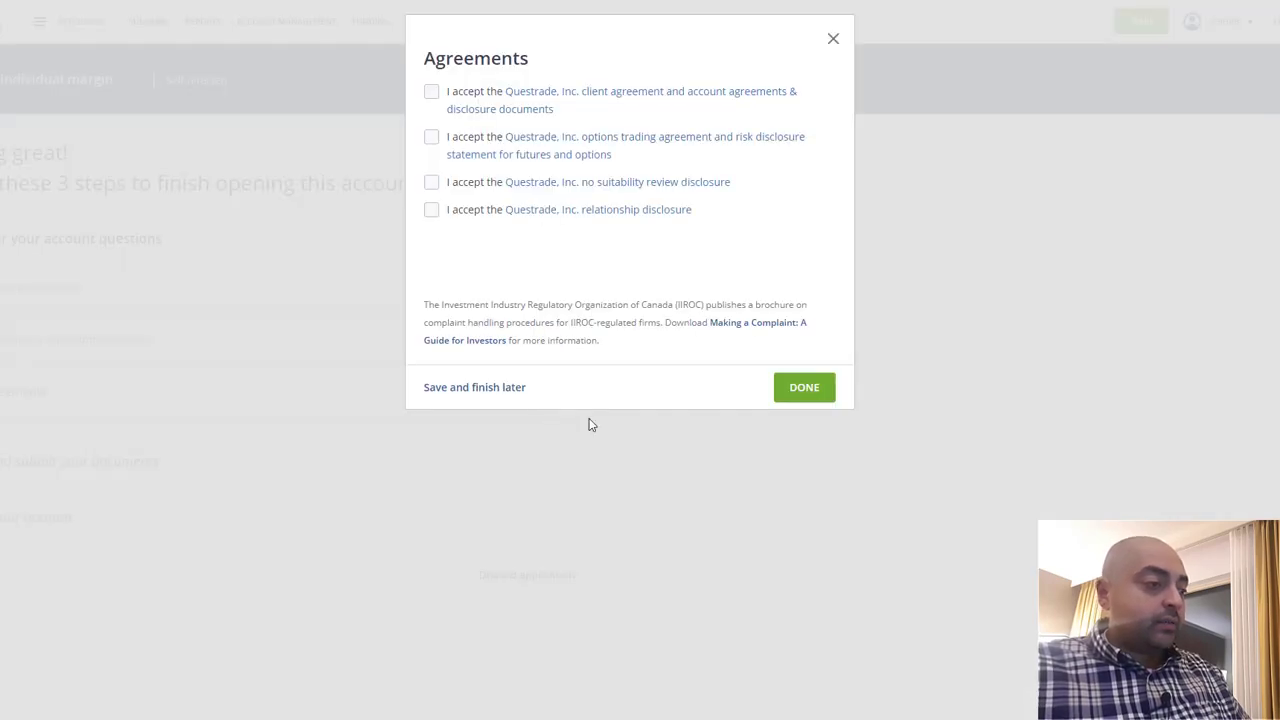
left_click(435, 92)
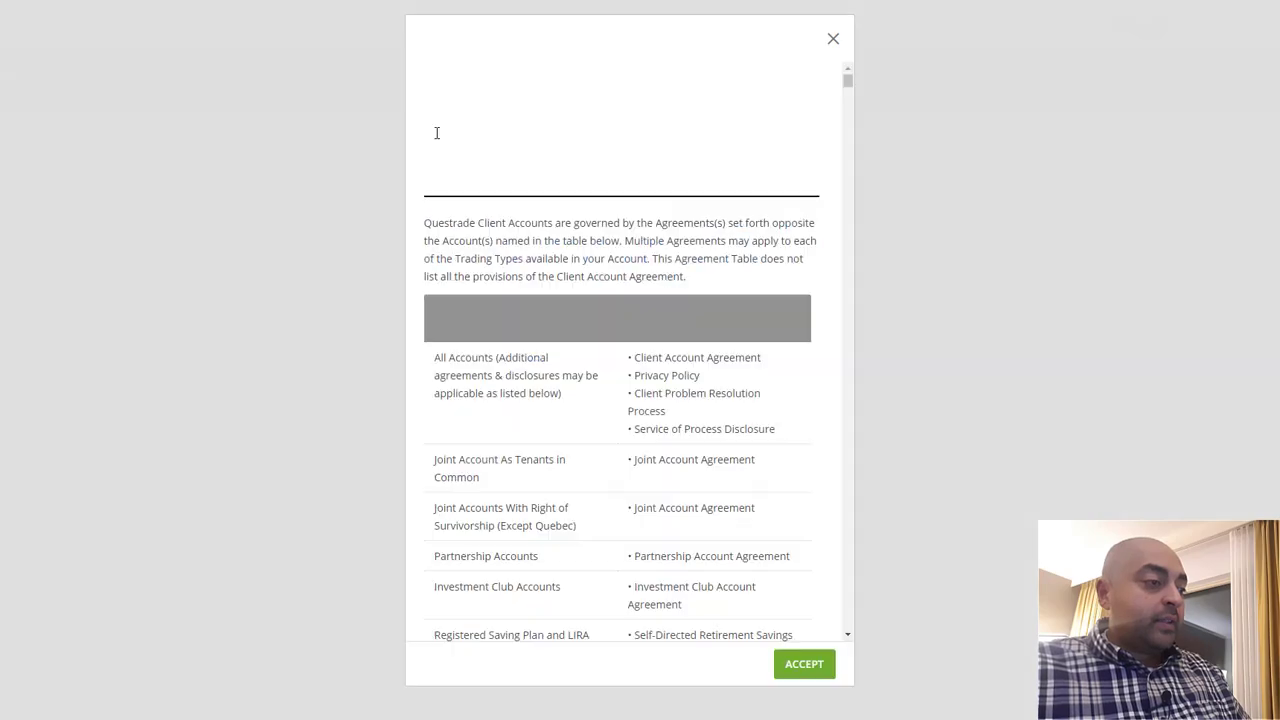
scroll(595, 323, "down", 2)
scroll(673, 390, "down", 4)
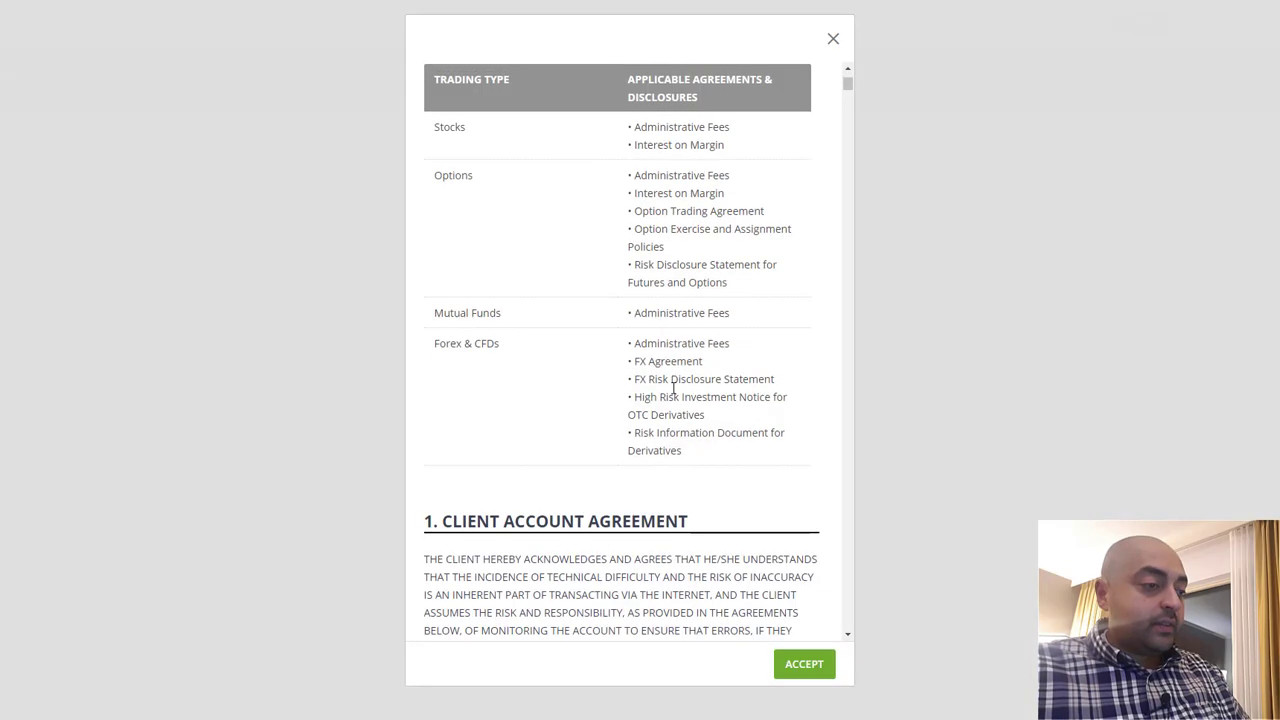
scroll(673, 390, "down", 14)
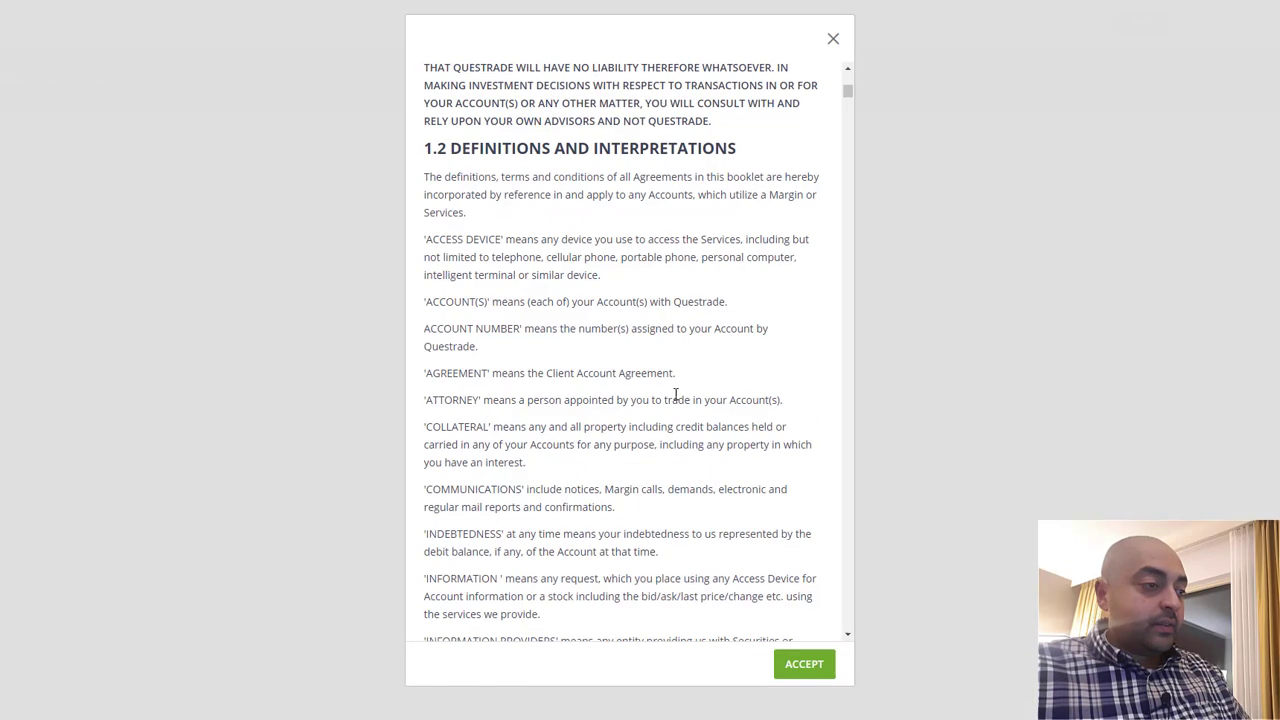
left_click_drag(849, 101, 861, 418)
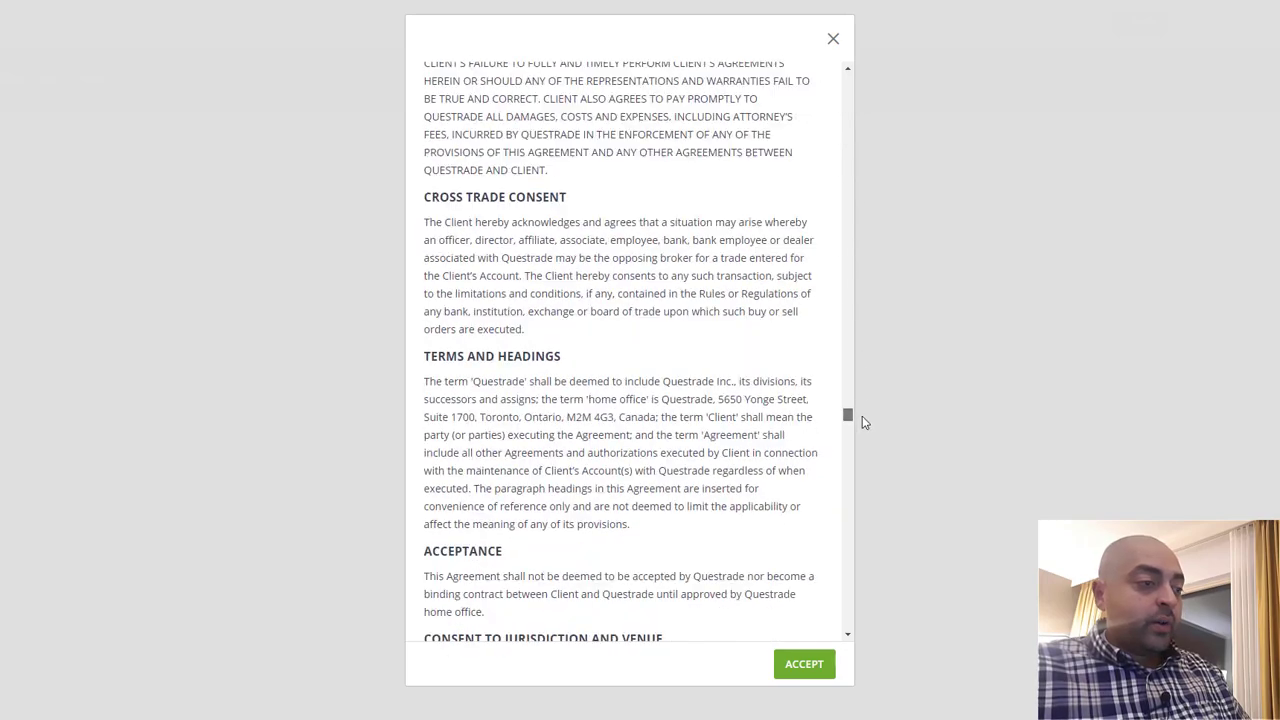
left_click_drag(855, 498, 863, 640)
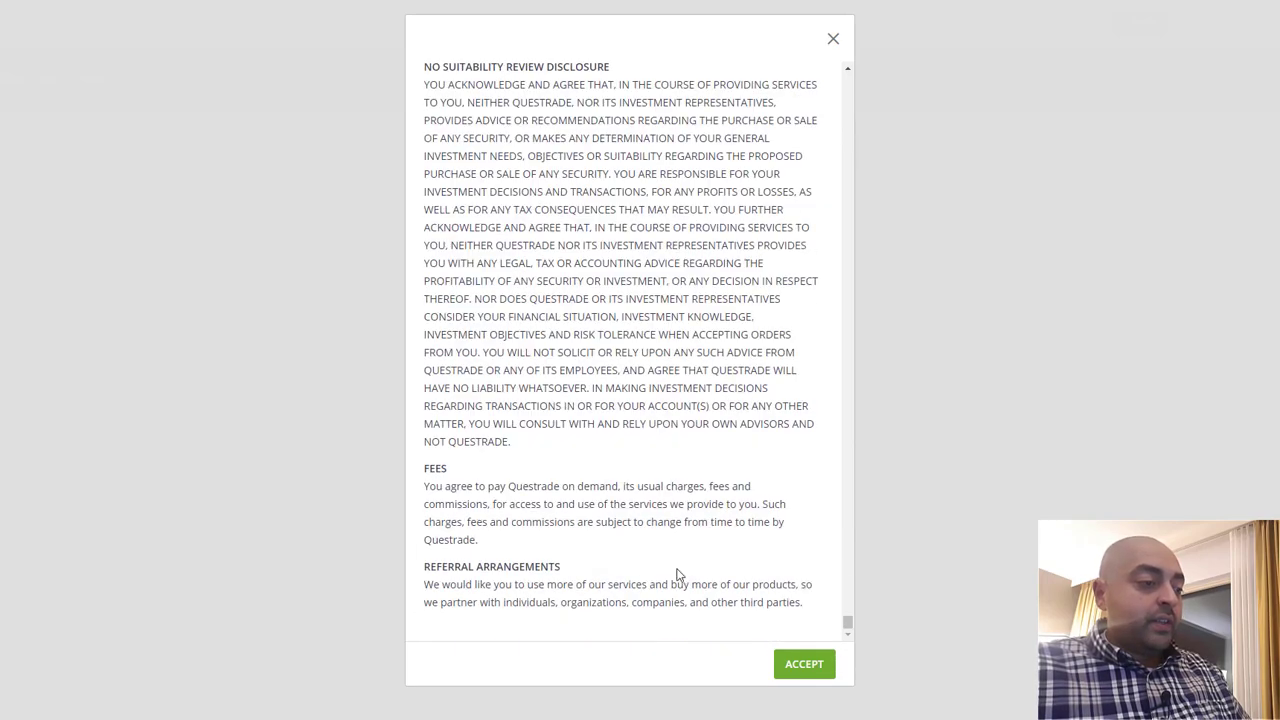
left_click(813, 676)
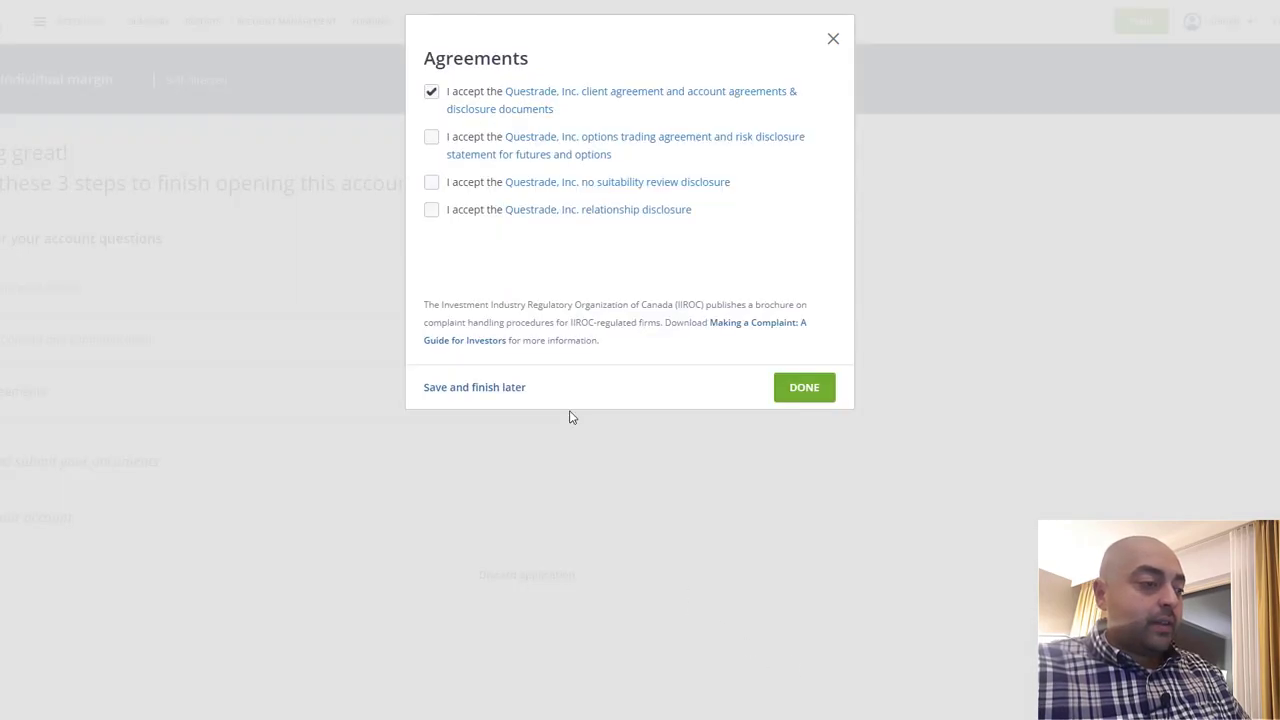
- Accept the options trading, no suitability review and relationship disclosures, then finish Agreements
left_click(434, 138)
left_click_drag(849, 106, 855, 620)
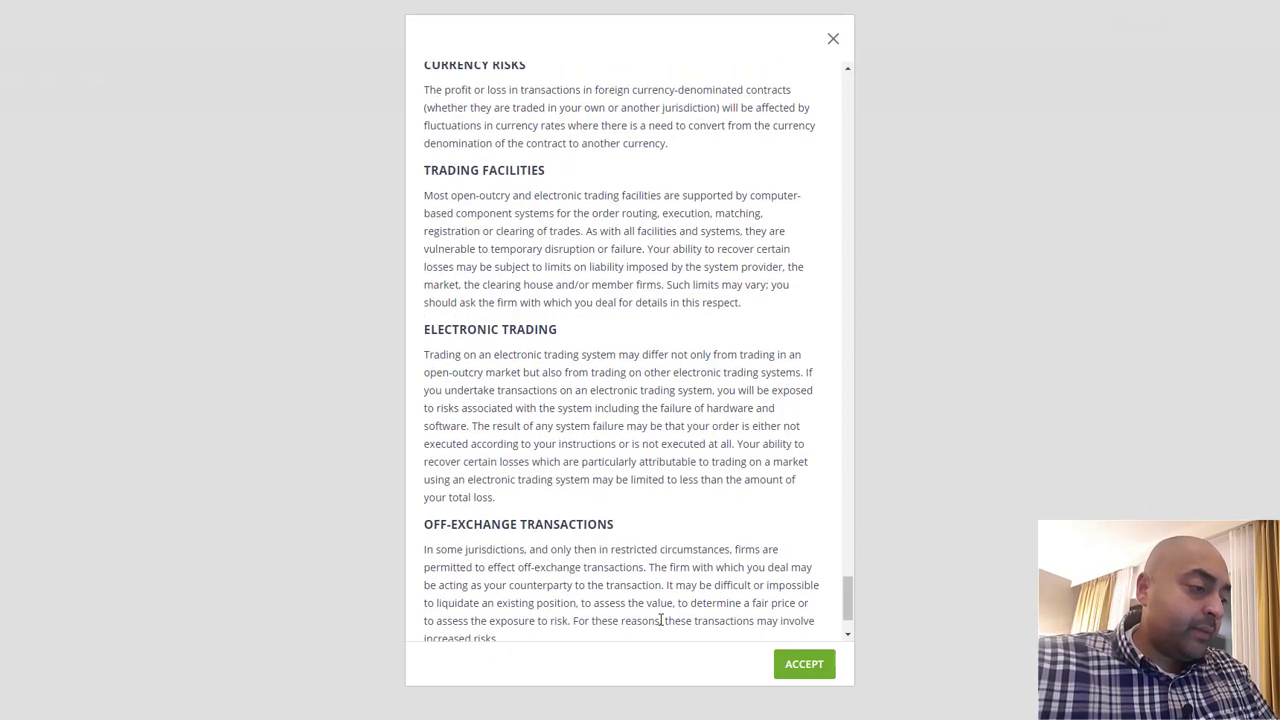
left_click(795, 667)
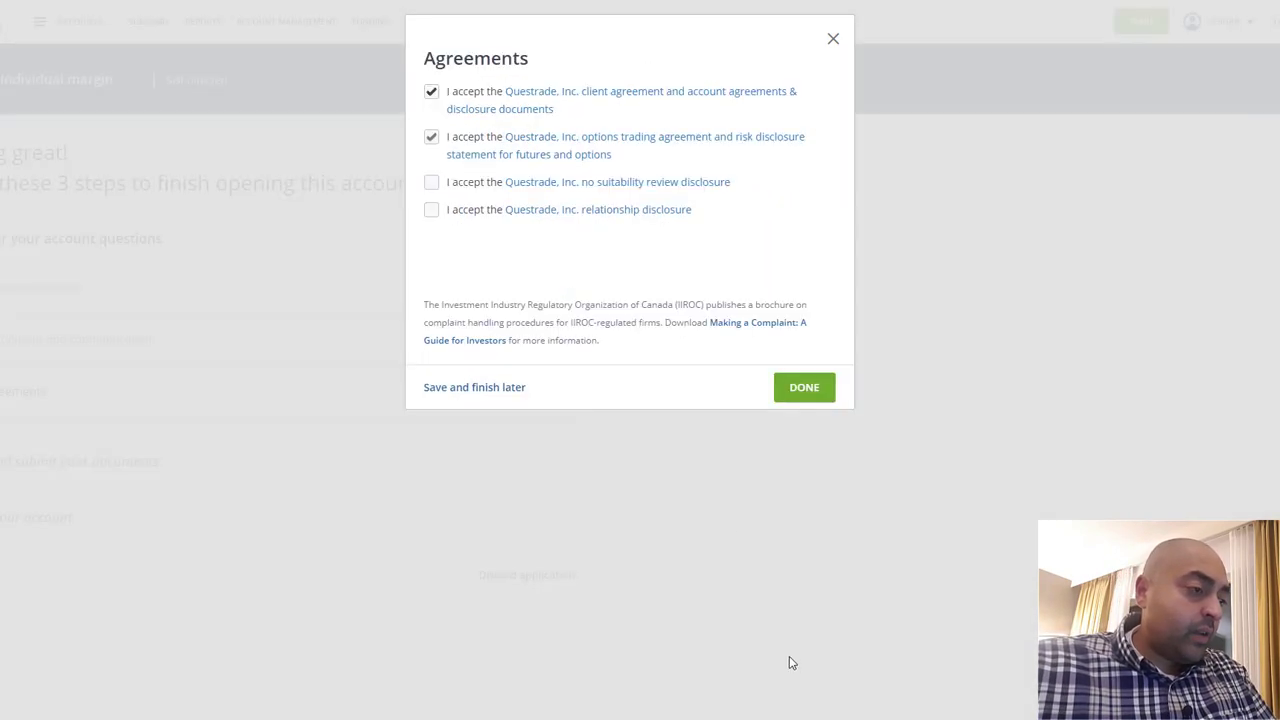
left_click(433, 183)
left_click(805, 490)
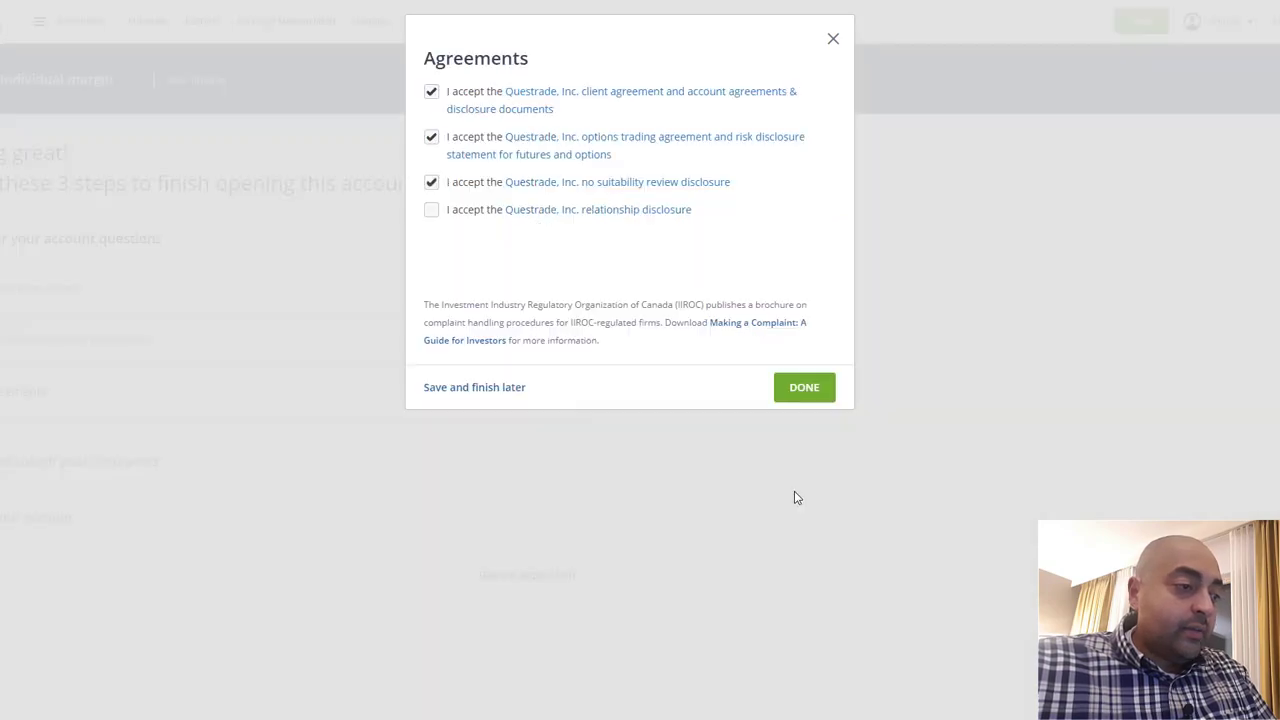
left_click(431, 212)
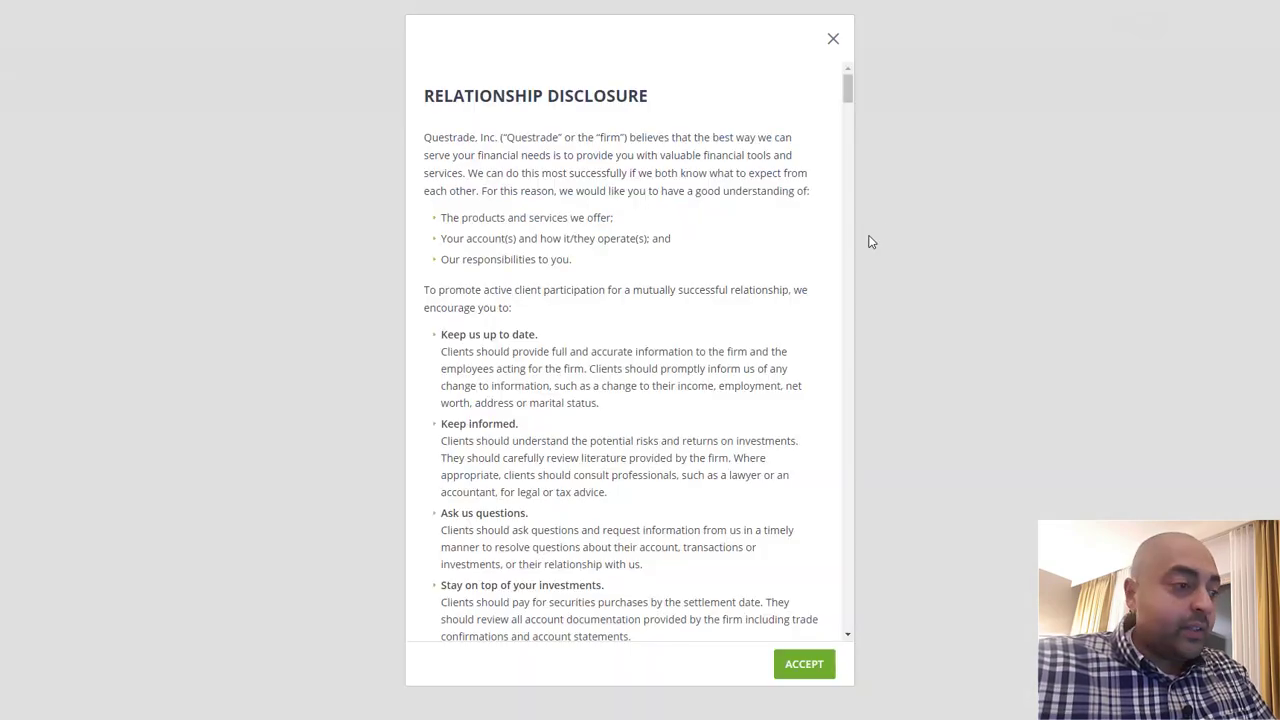
left_click_drag(846, 89, 858, 652)
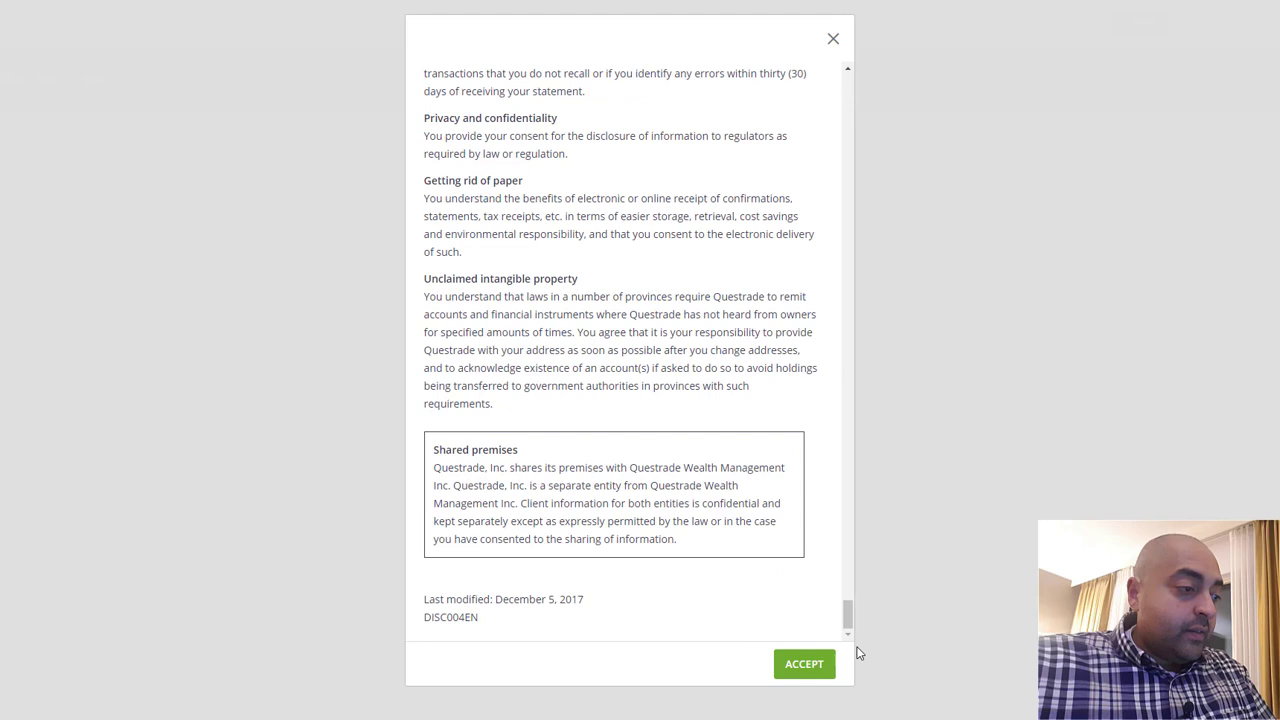
left_click(806, 668)
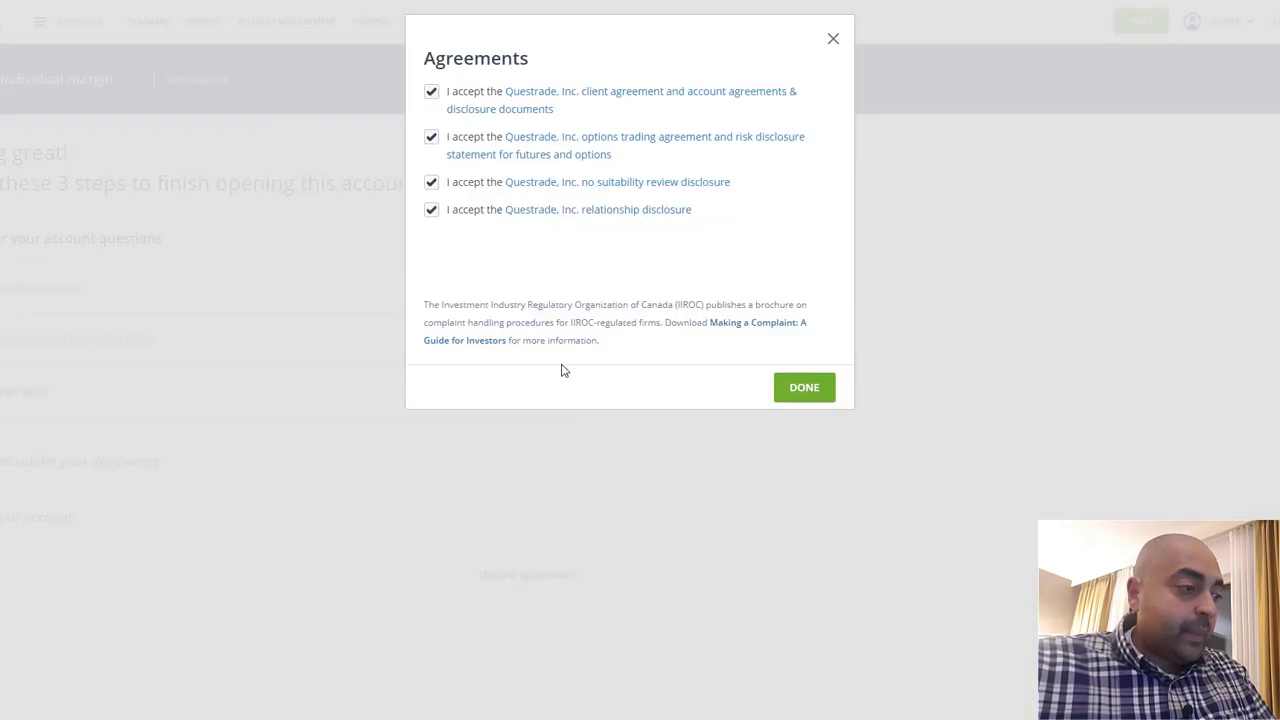
left_click(800, 392)
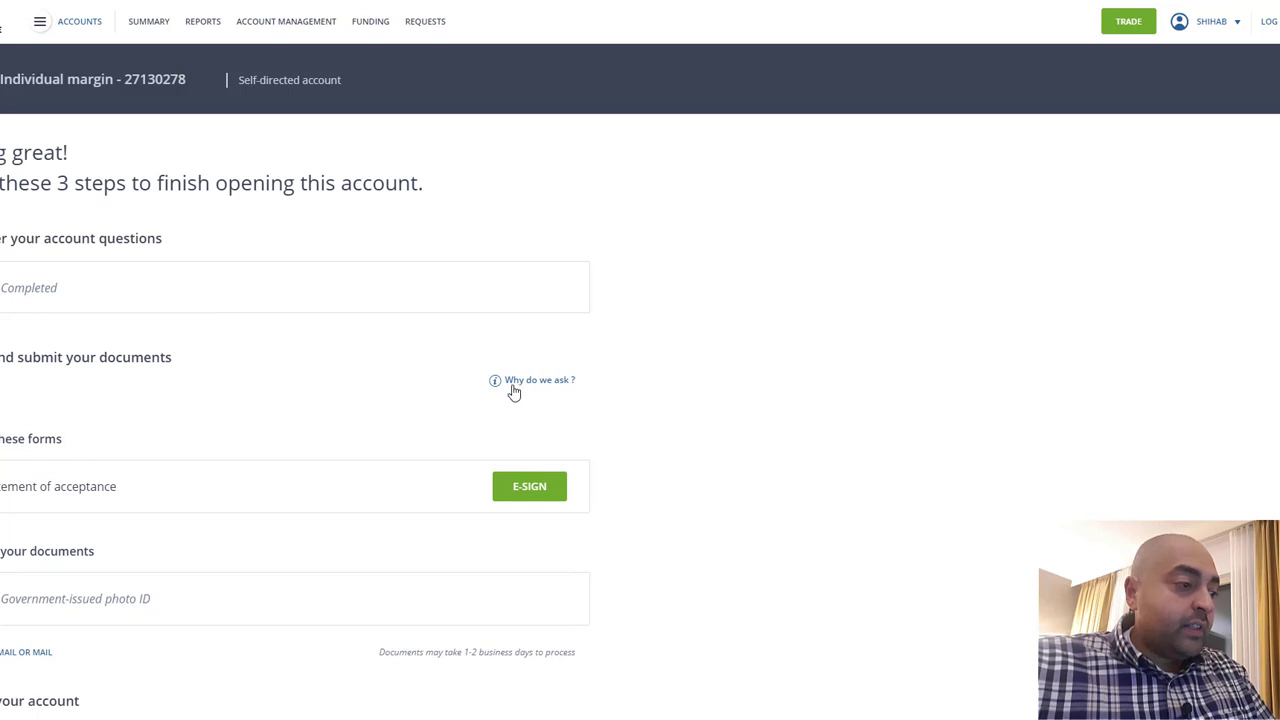
- Review the account steps page and open the Statement of acceptance in DocuSign for e-signing
scroll(515, 394, "down", 1)
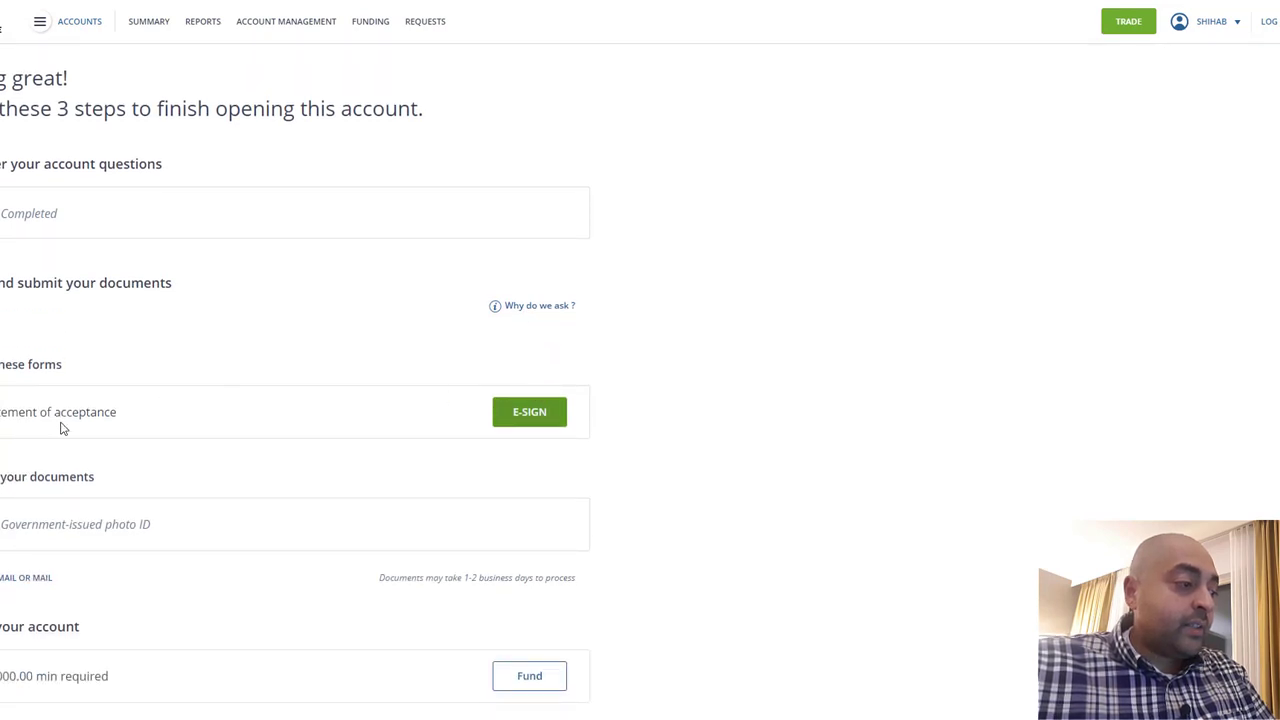
scroll(309, 429, "down", 1)
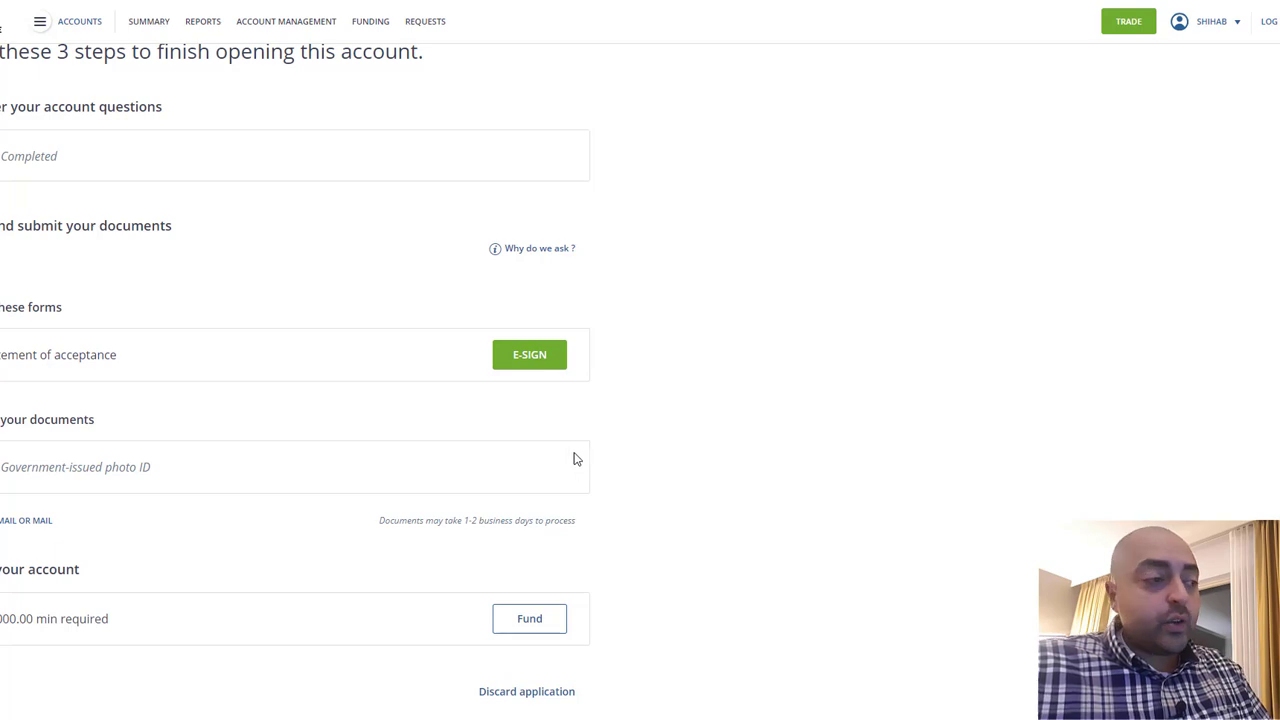
scroll(570, 455, "up", 2)
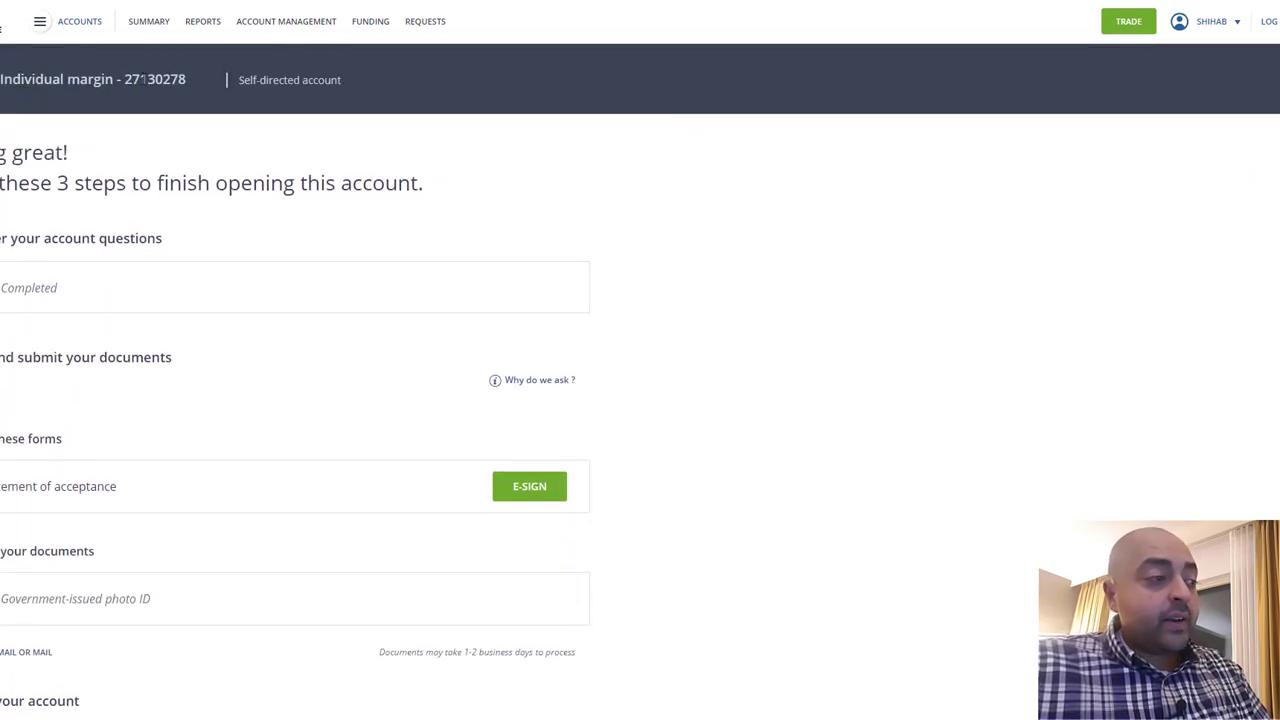
left_click_drag(186, 83, 122, 82)
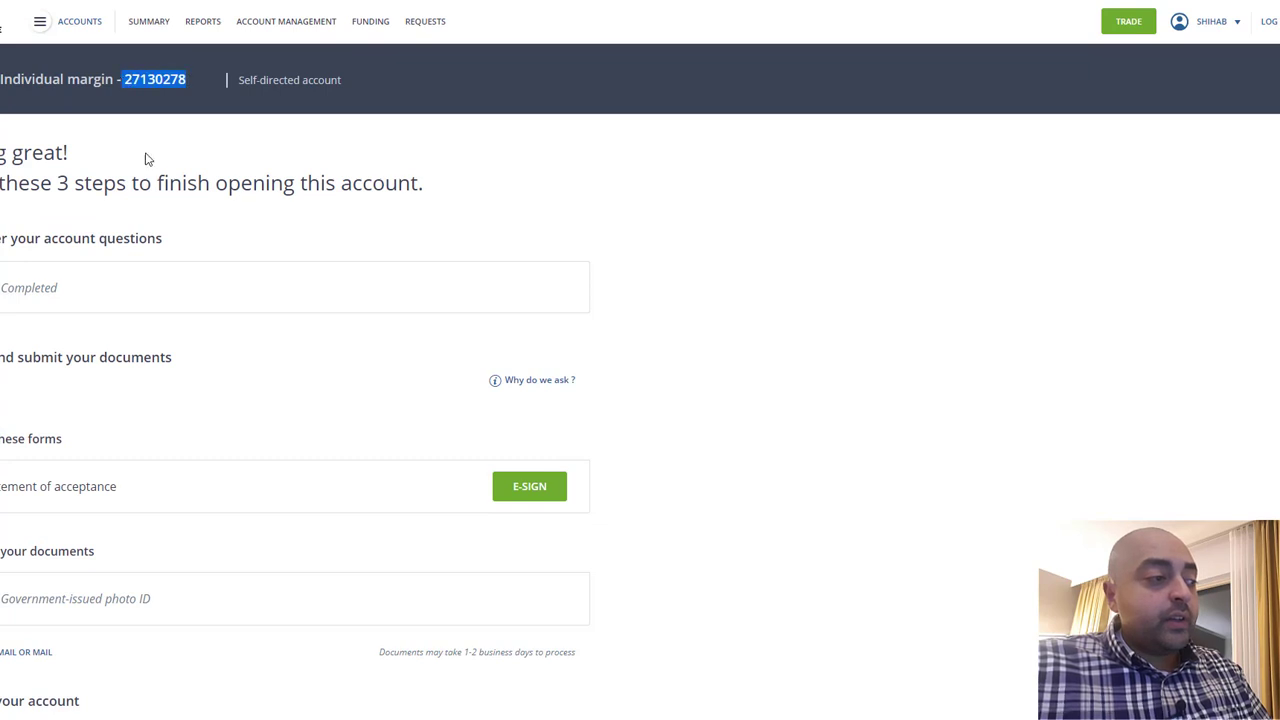
left_click(363, 252)
scroll(446, 251, "down", 2)
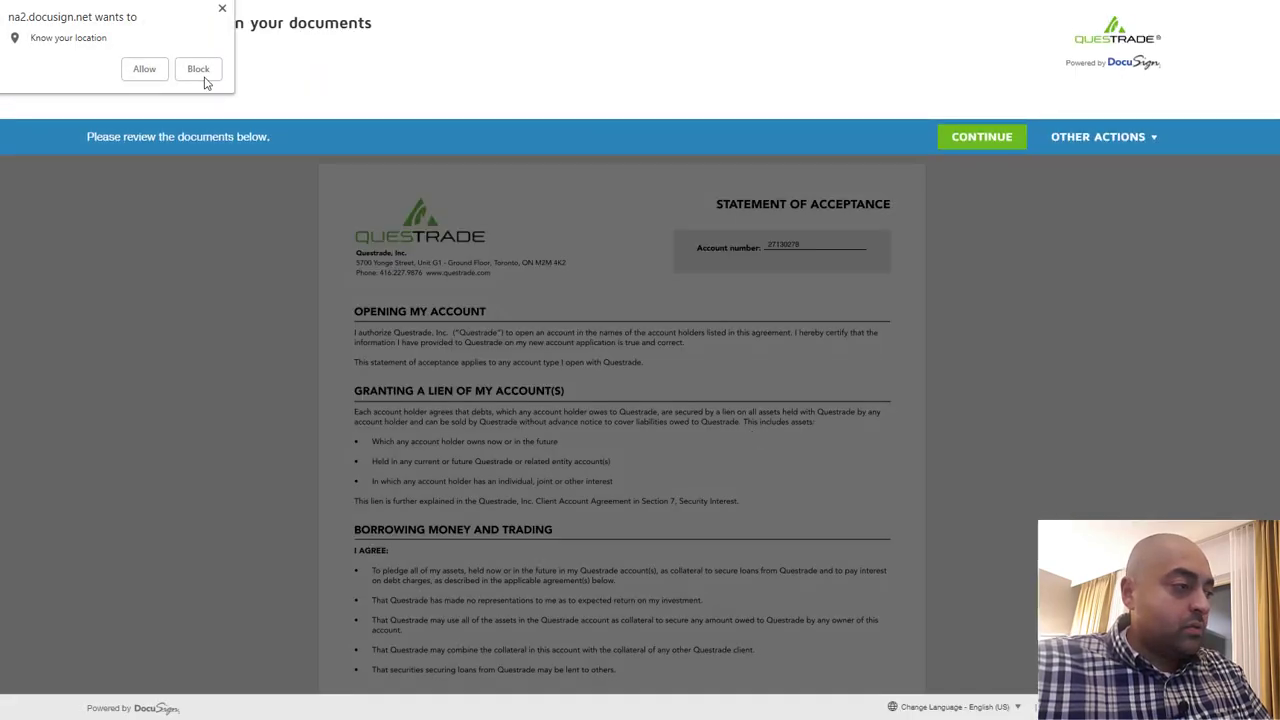
- Dismiss the location prompt, scroll the statement and sign the Summary of Account field
left_click(144, 69)
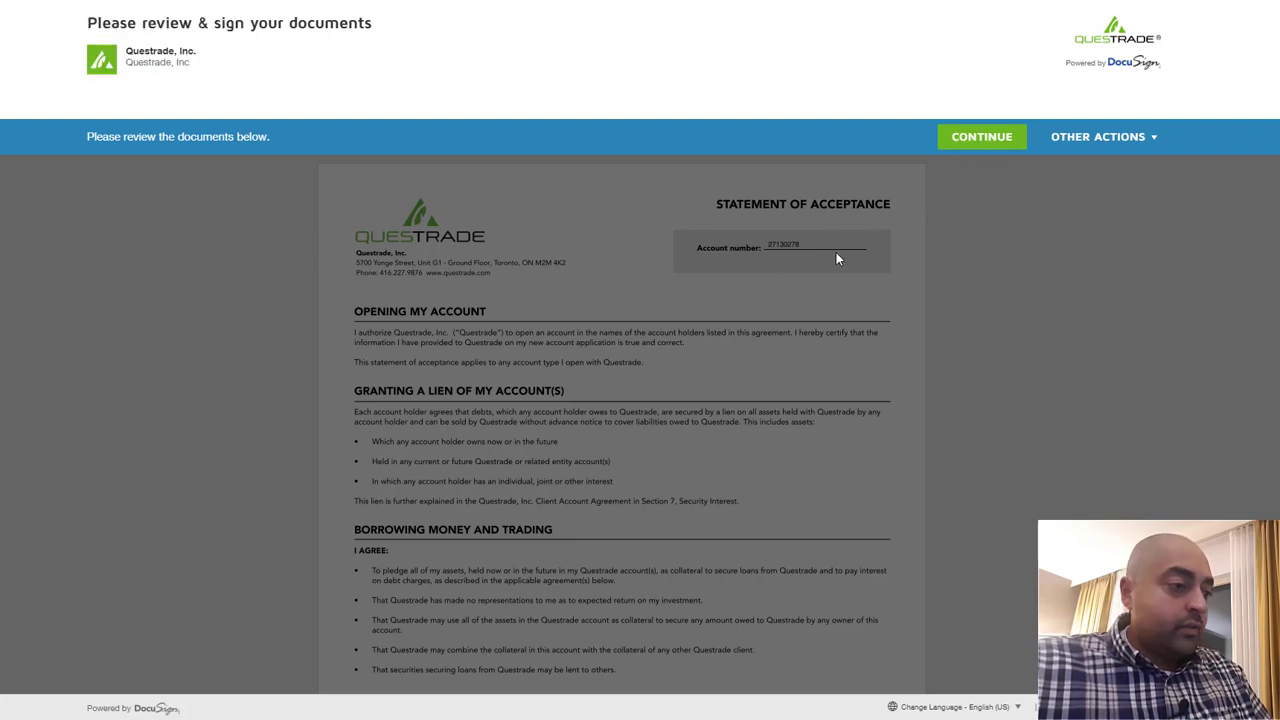
scroll(965, 294, "down", 10)
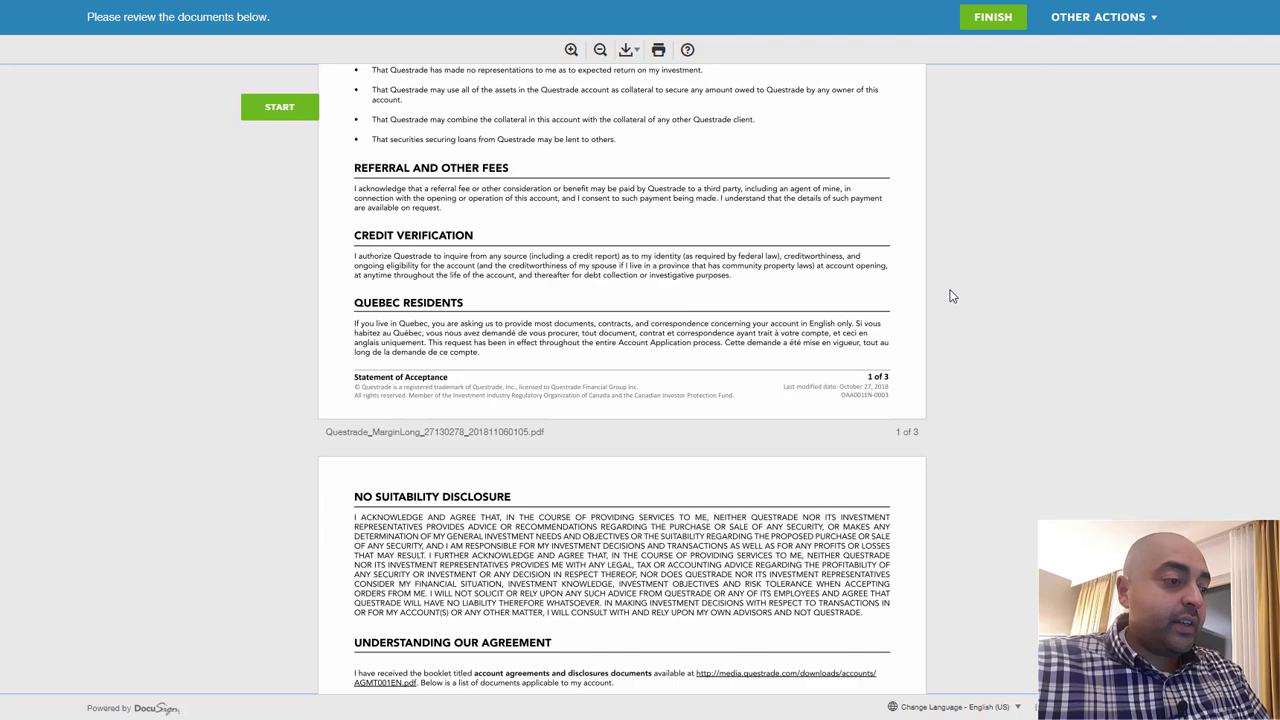
scroll(931, 309, "up", 1)
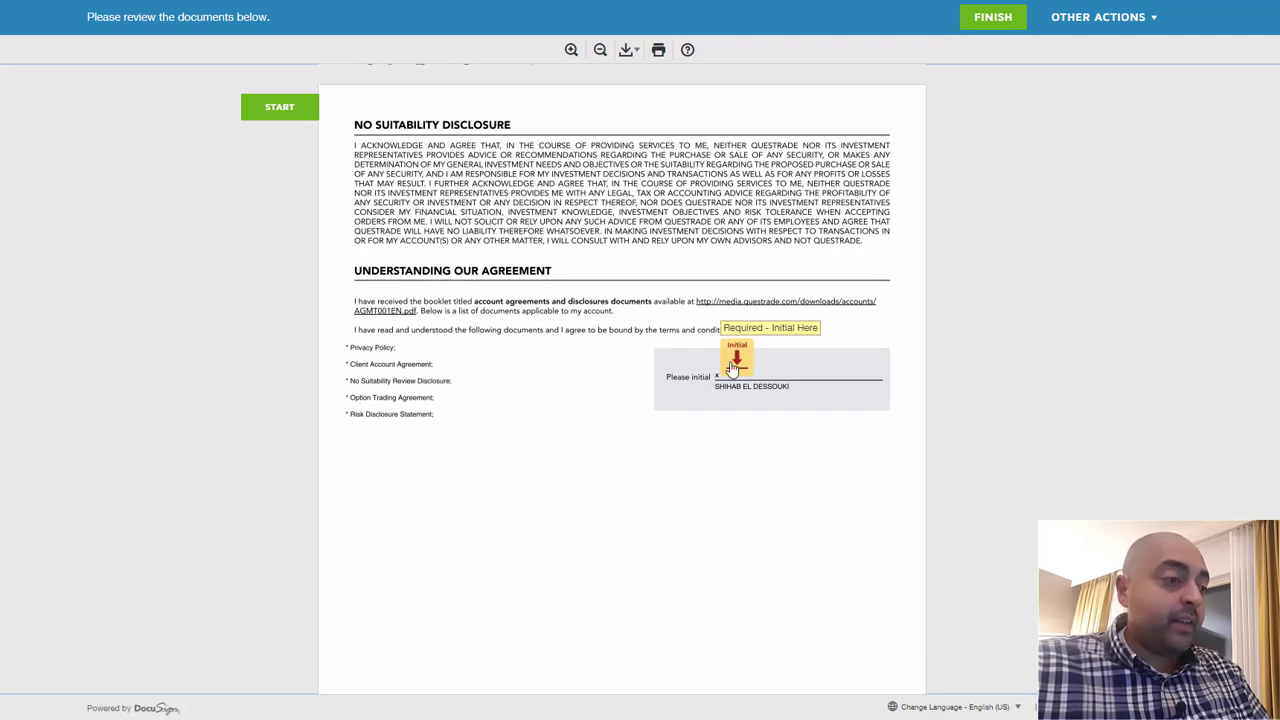
scroll(737, 366, "down", 4)
scroll(735, 371, "down", 4)
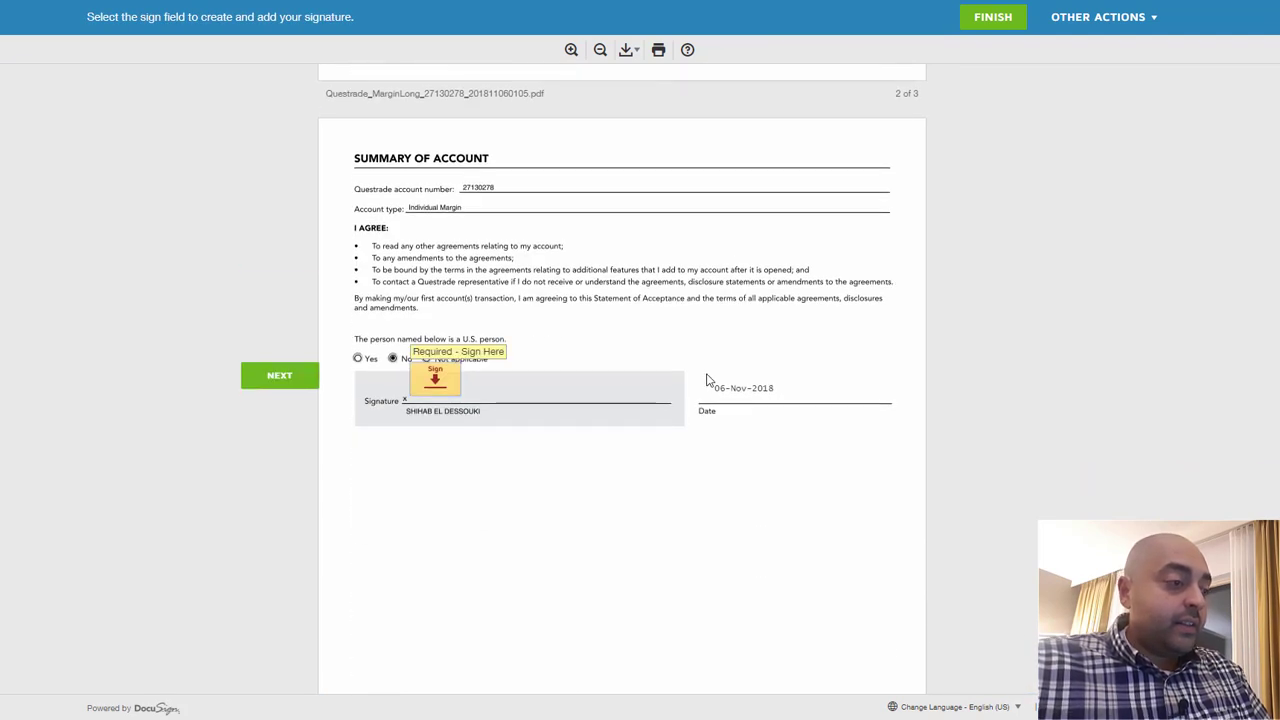
left_click(440, 390)
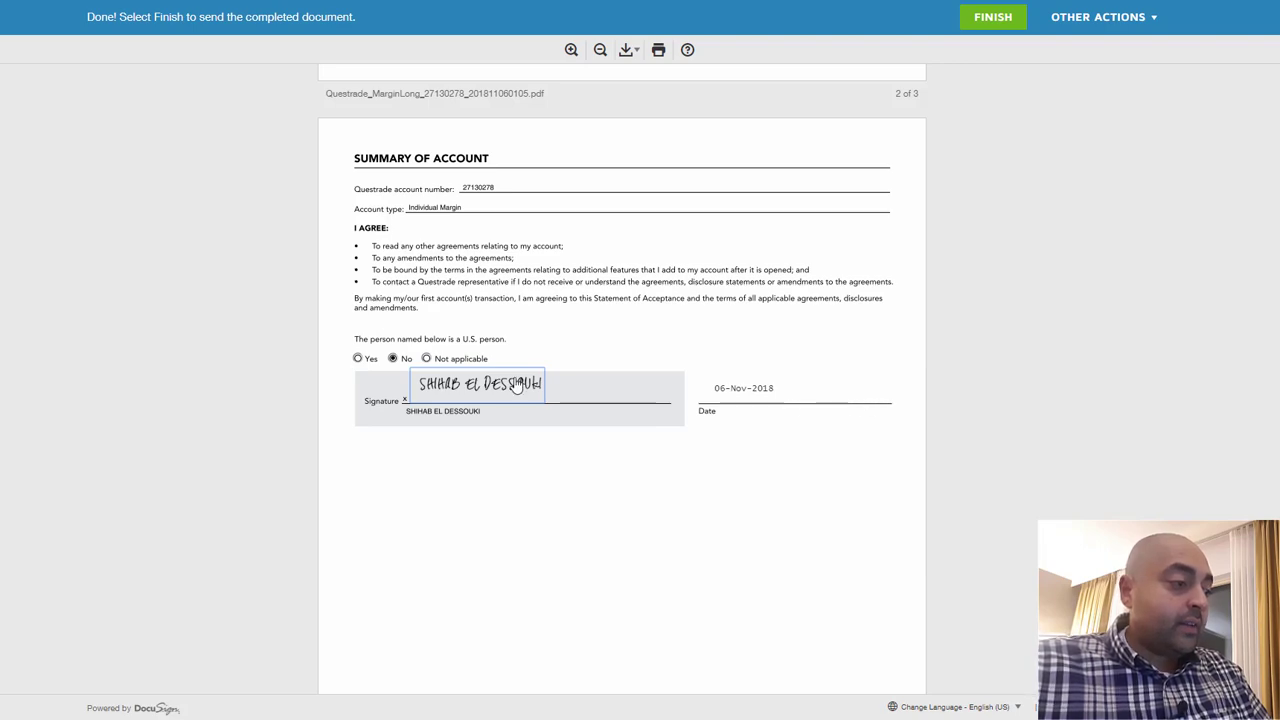
- Review all three pages of the signed Statement of Acceptance, then submit it with FINISH
scroll(622, 441, "up", 3)
scroll(622, 441, "up", 12)
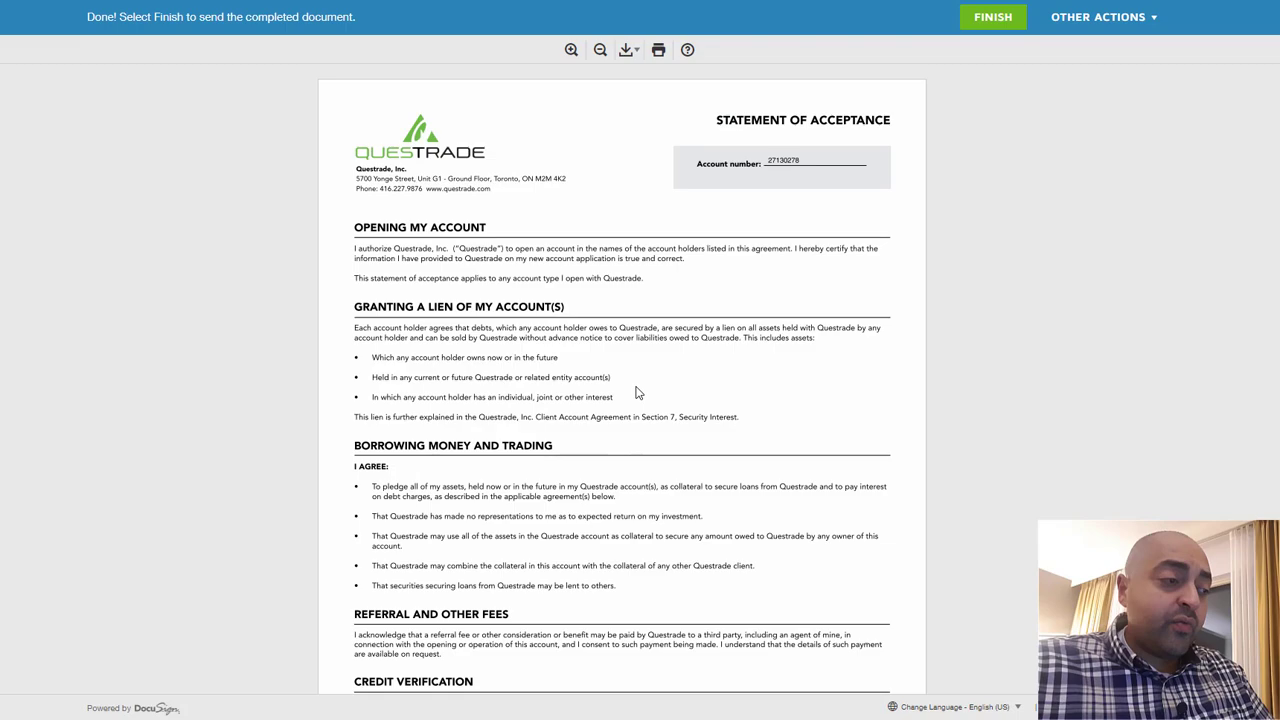
scroll(601, 404, "down", 4)
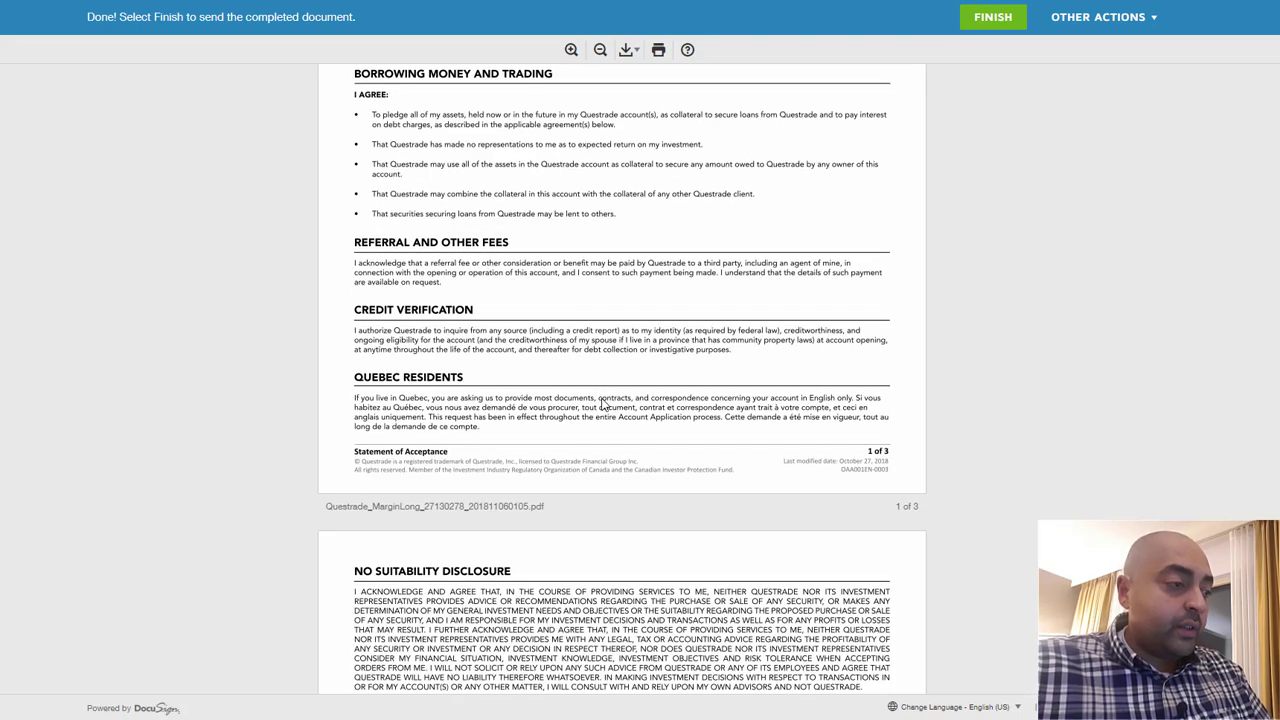
scroll(601, 404, "down", 1)
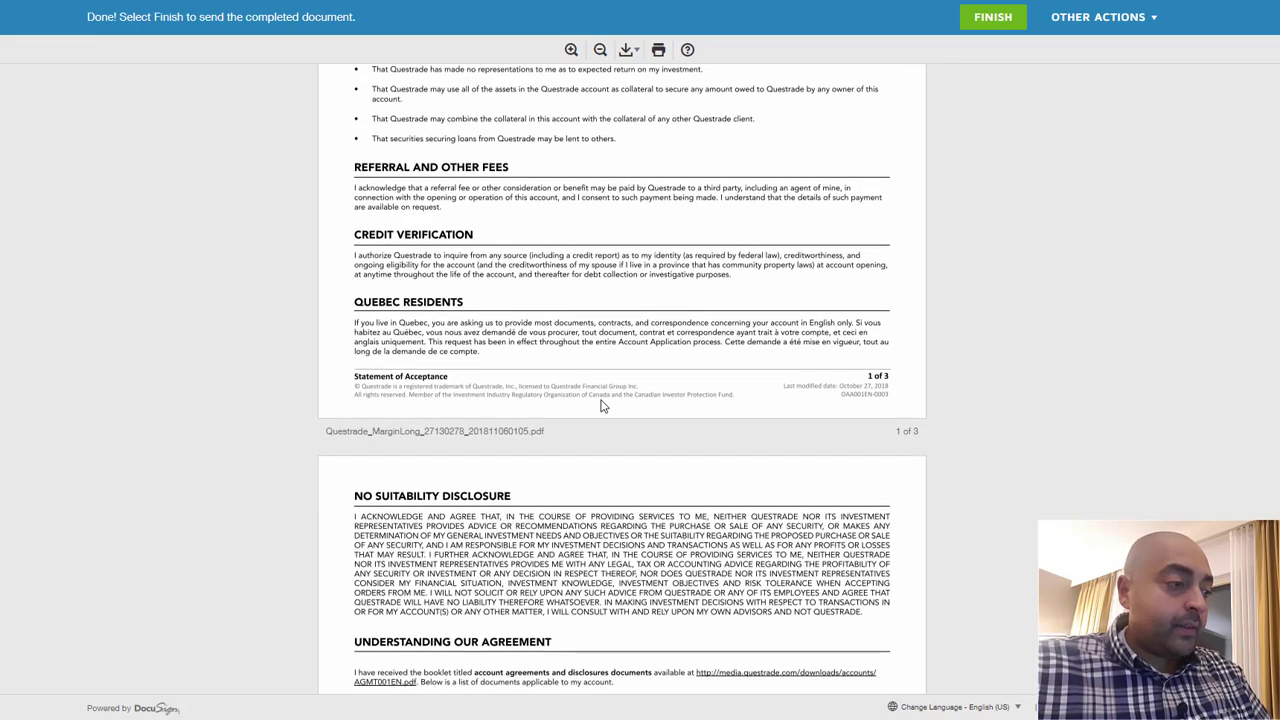
scroll(601, 404, "down", 5)
scroll(386, 340, "up", 6)
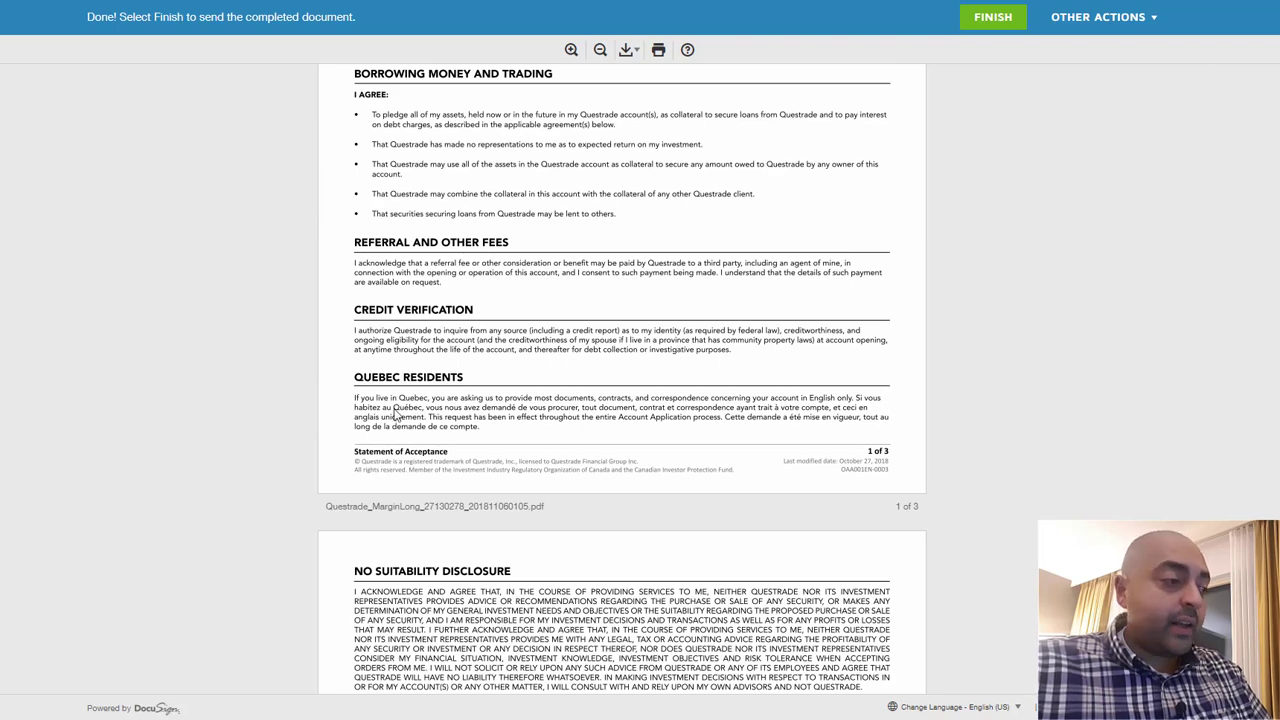
scroll(397, 415, "down", 2)
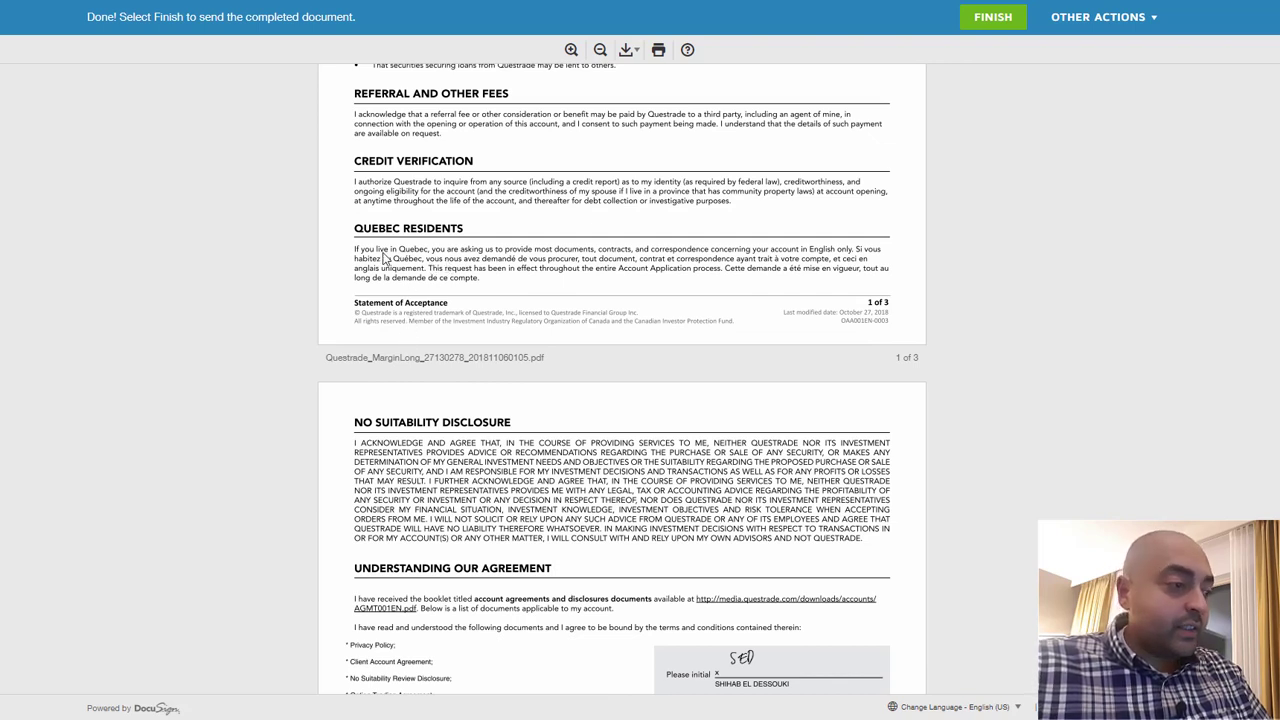
scroll(734, 334, "down", 15)
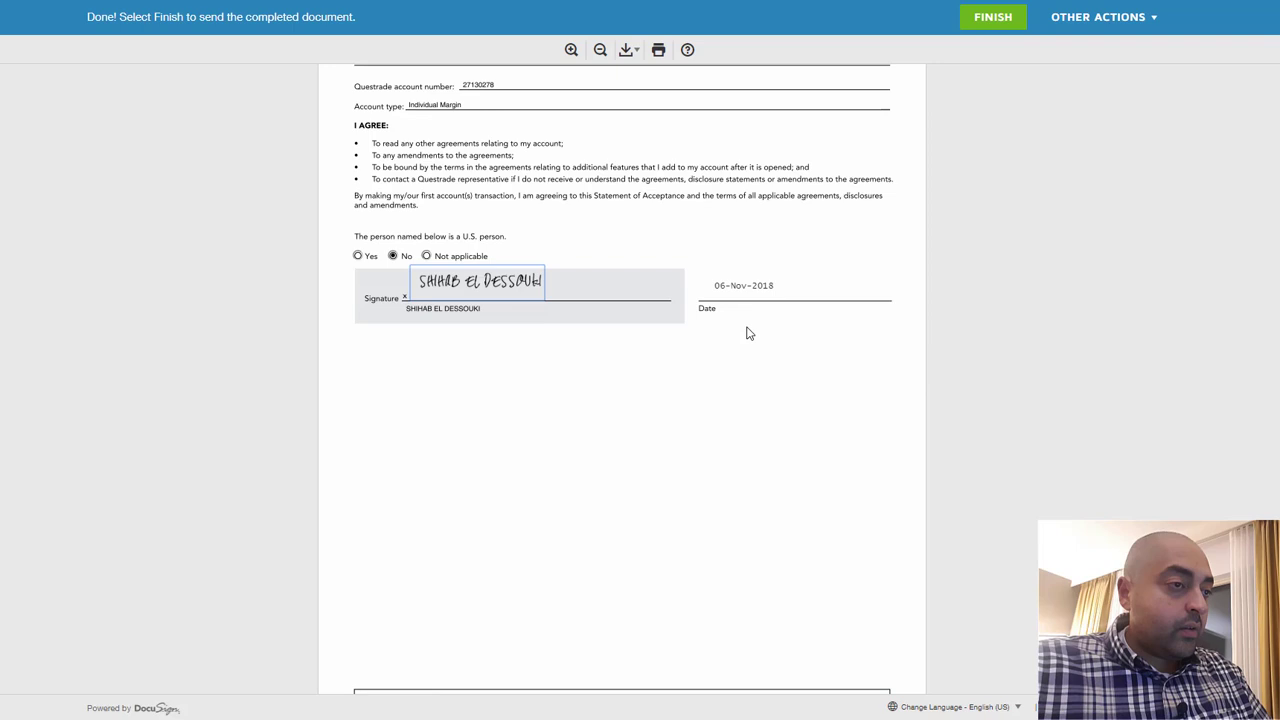
scroll(750, 340, "down", 3)
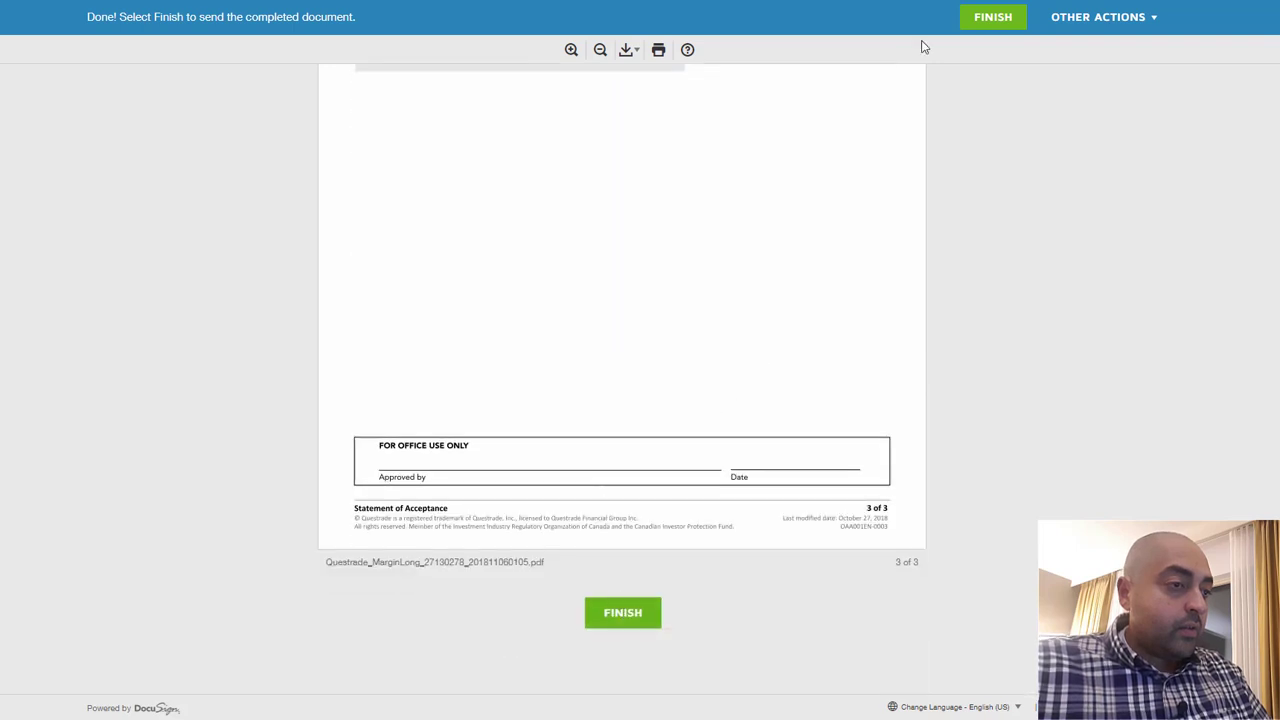
scroll(954, 97, "up", 6)
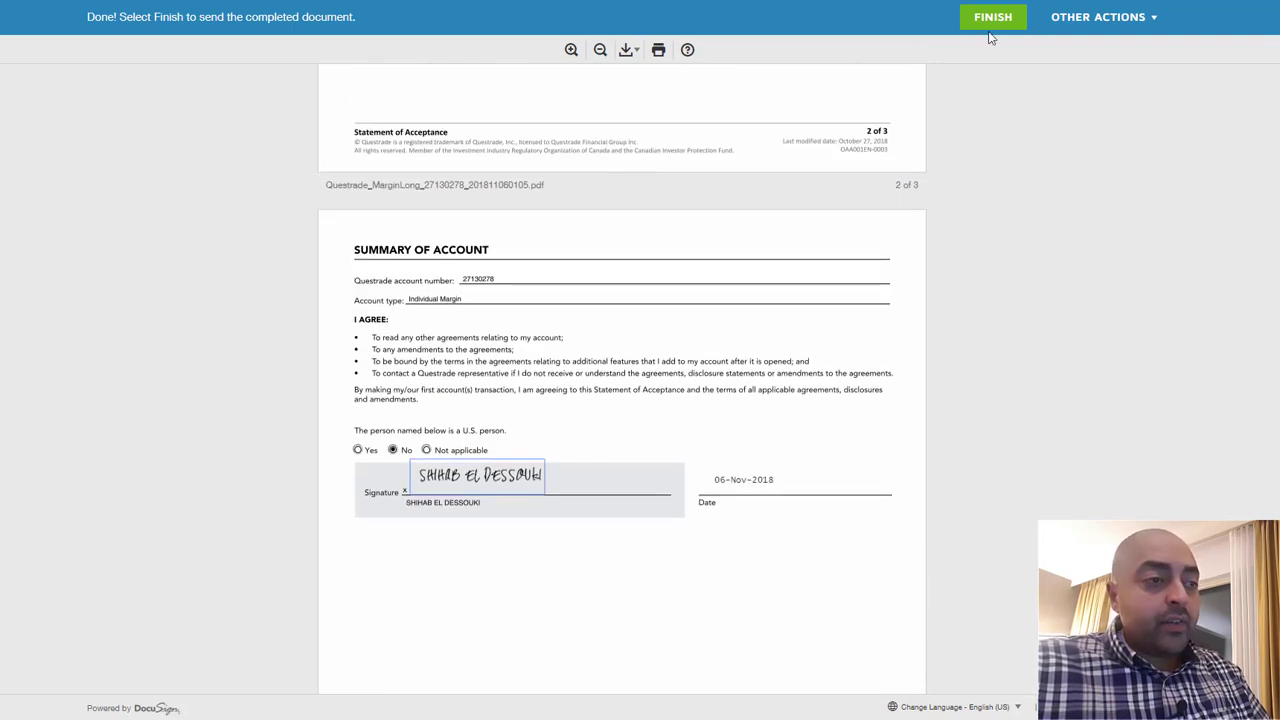
left_click(989, 26)
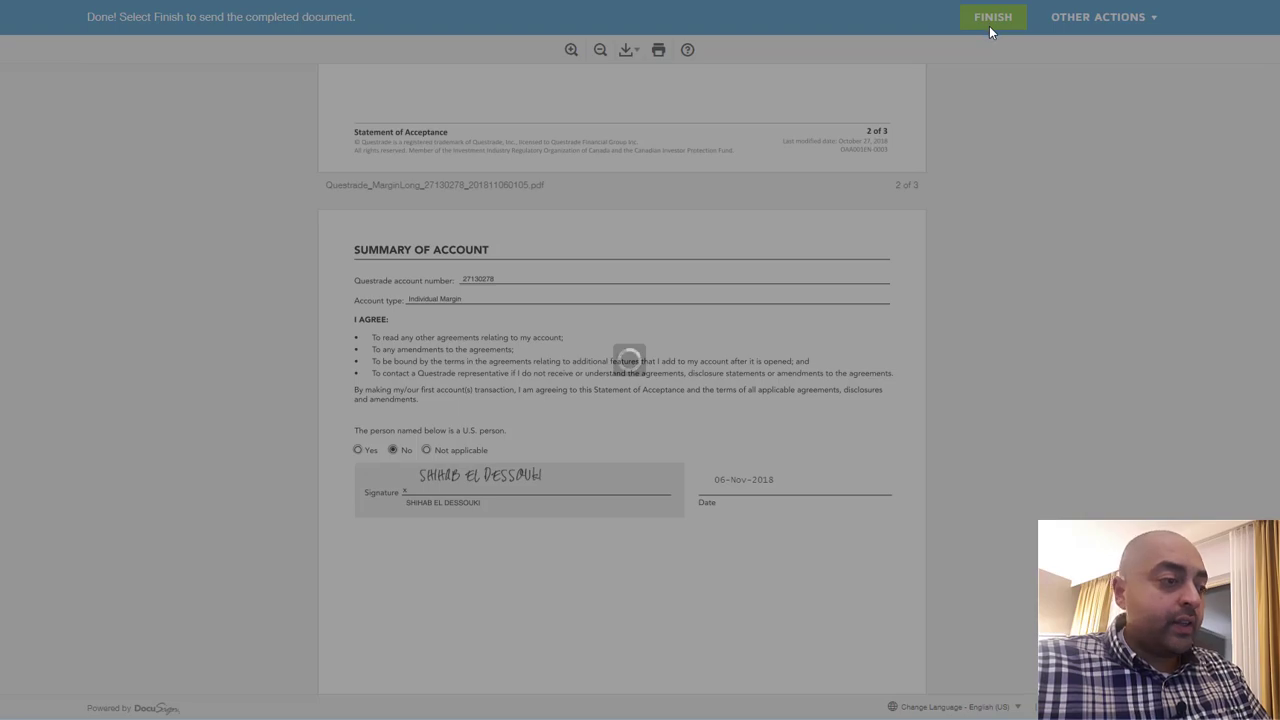
scroll(653, 428, "down", 1)
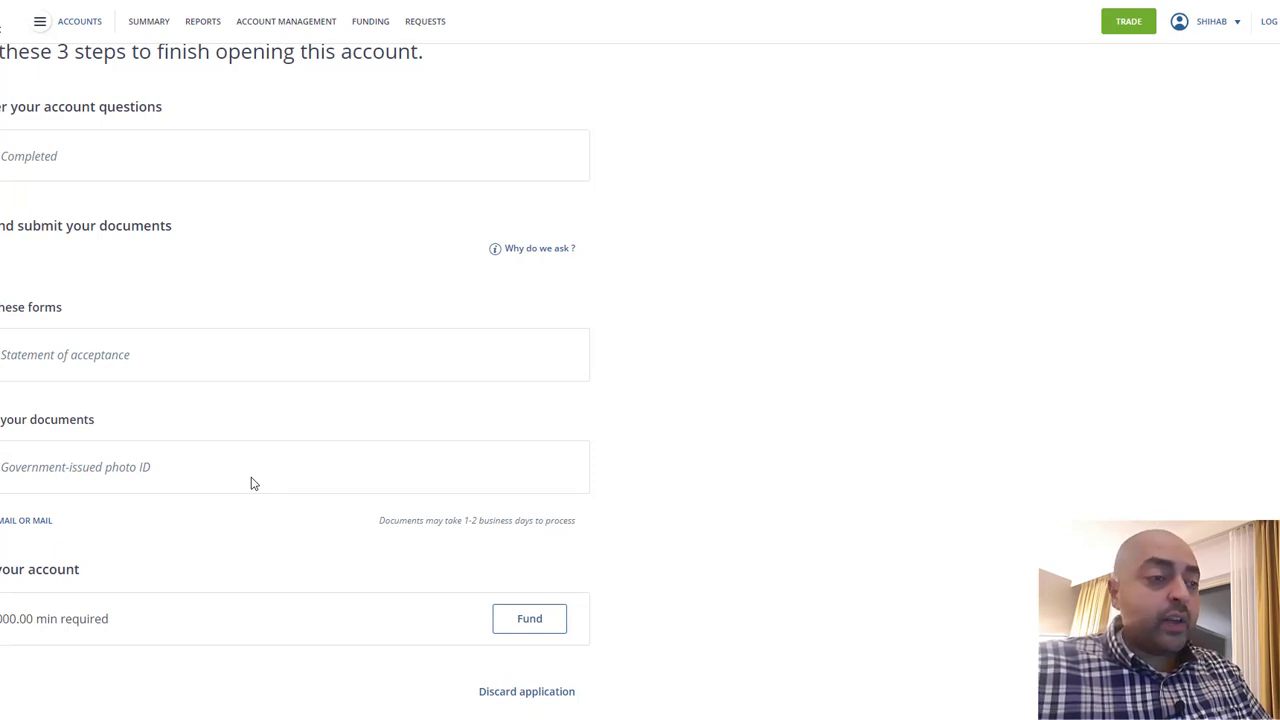
scroll(330, 357, "up", 2)
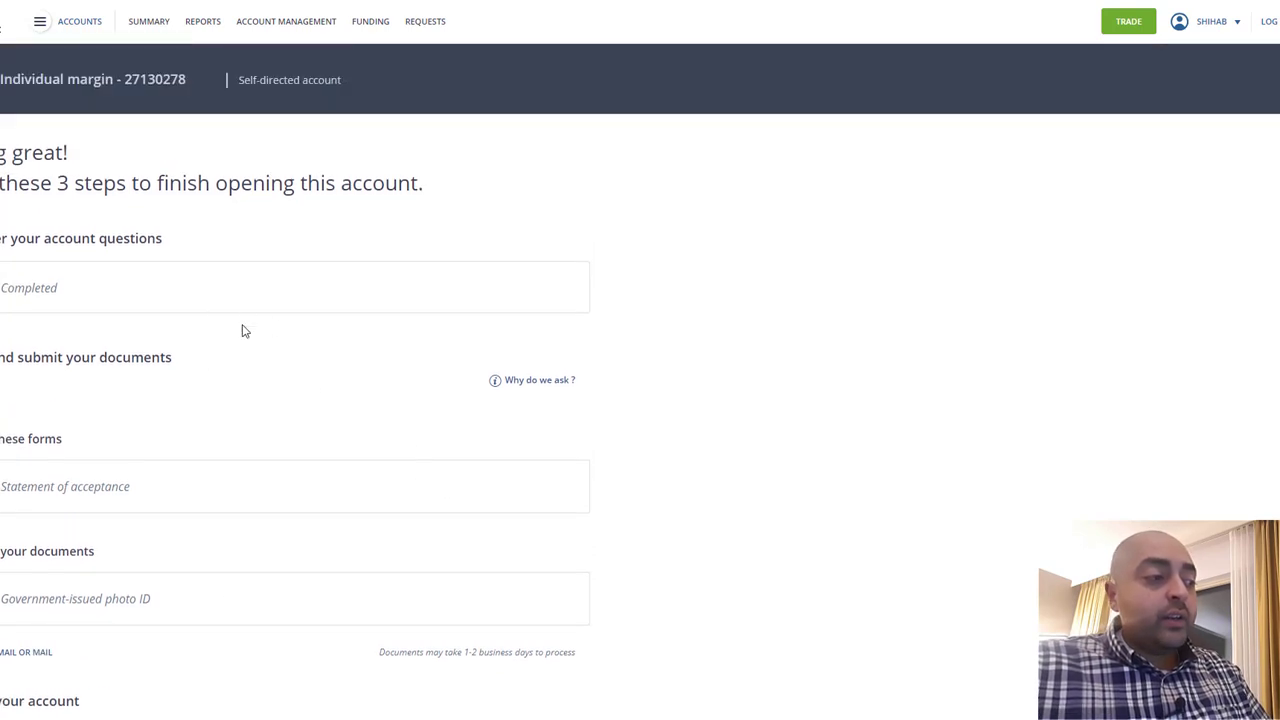
scroll(320, 522, "down", 2)
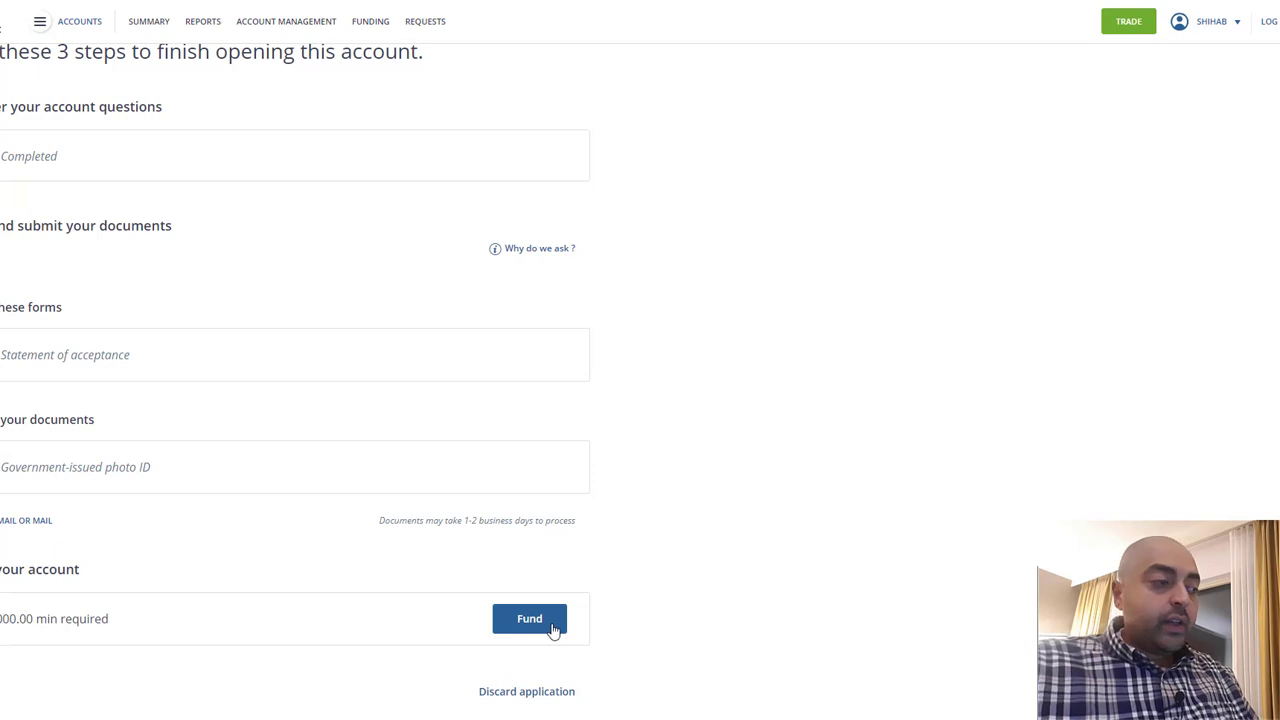
- Open the new margin account's funding details, check its minimum for stocks and options, then go to CIBC payee results
left_click(551, 621)
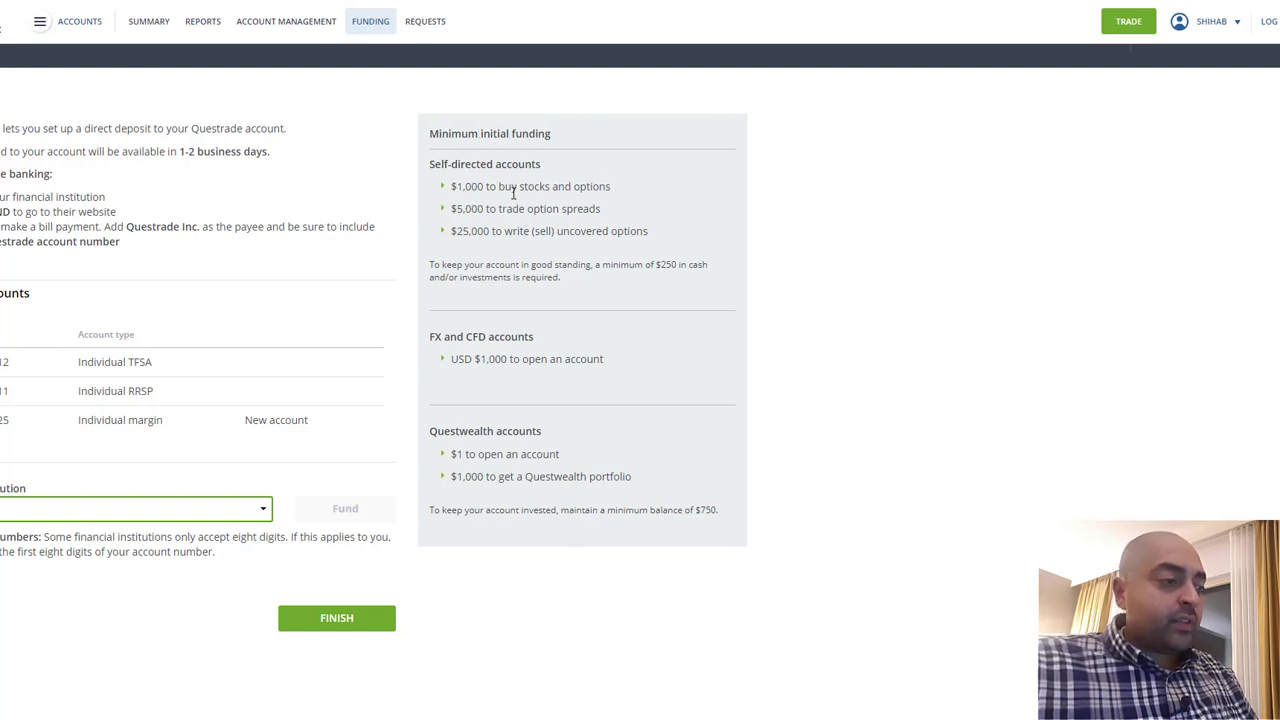
left_click(569, 232)
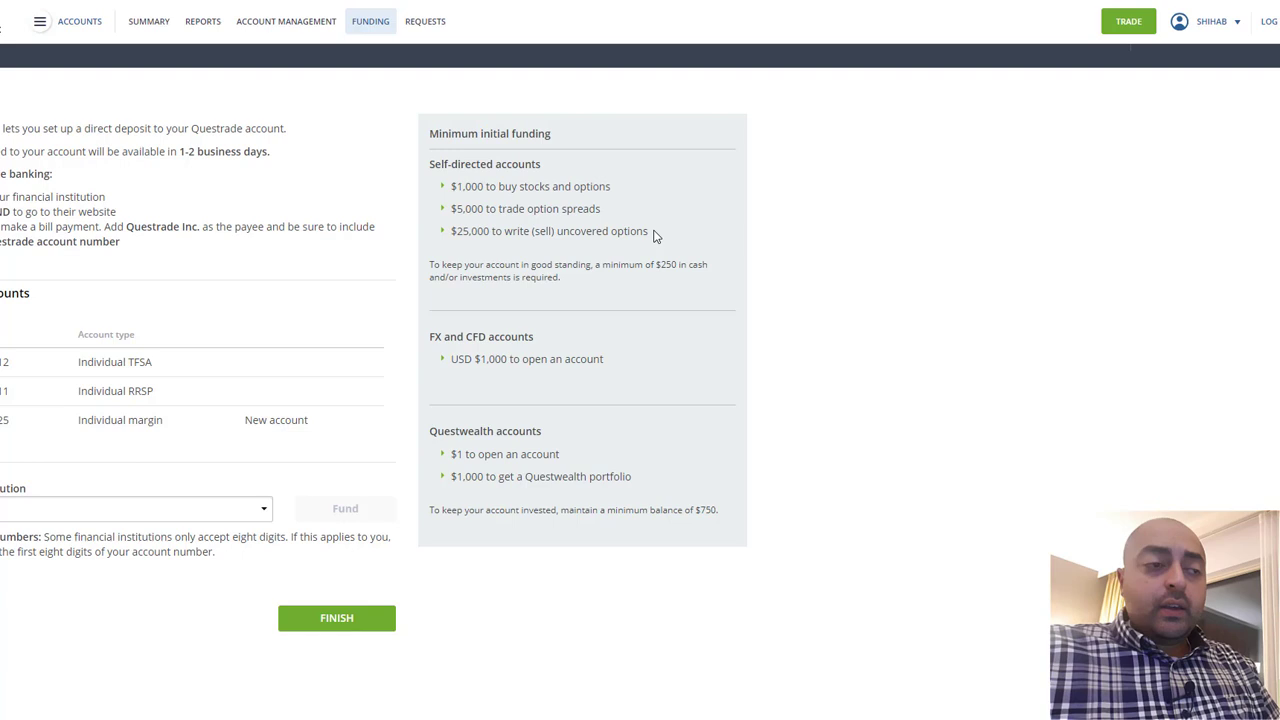
left_click_drag(601, 186, 458, 190)
left_click(598, 203)
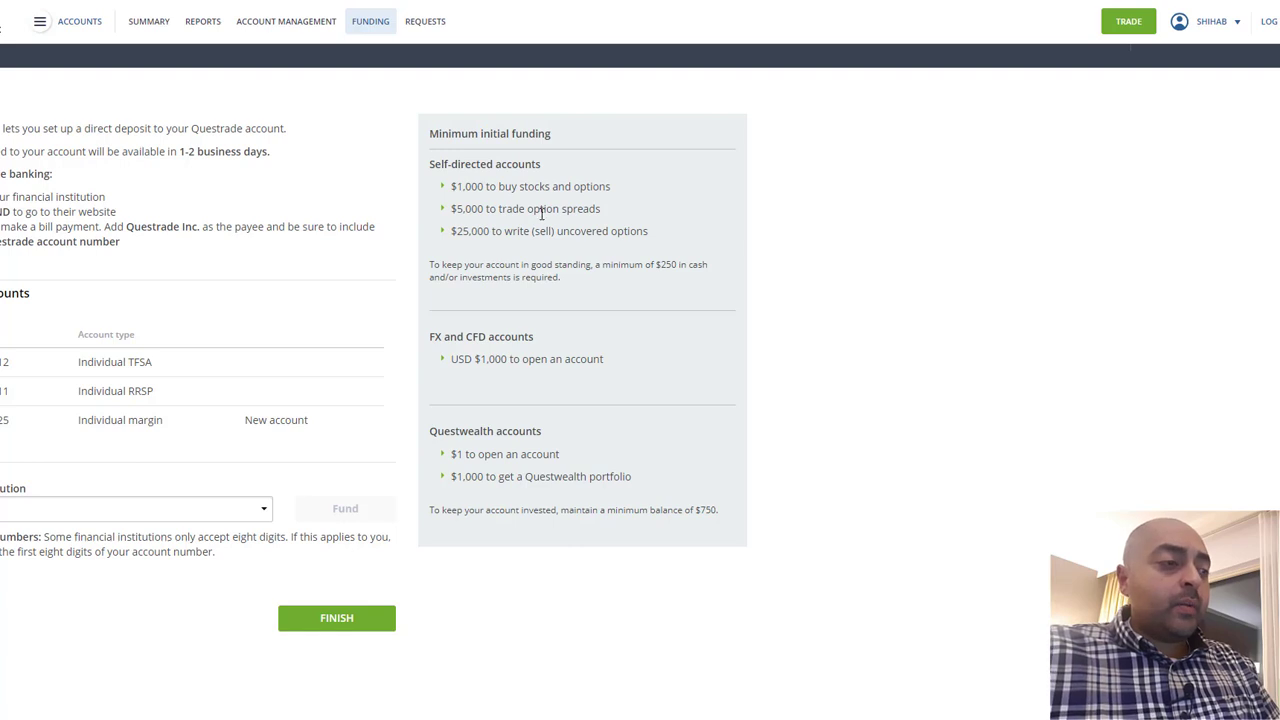
key("ctrl+Tab")
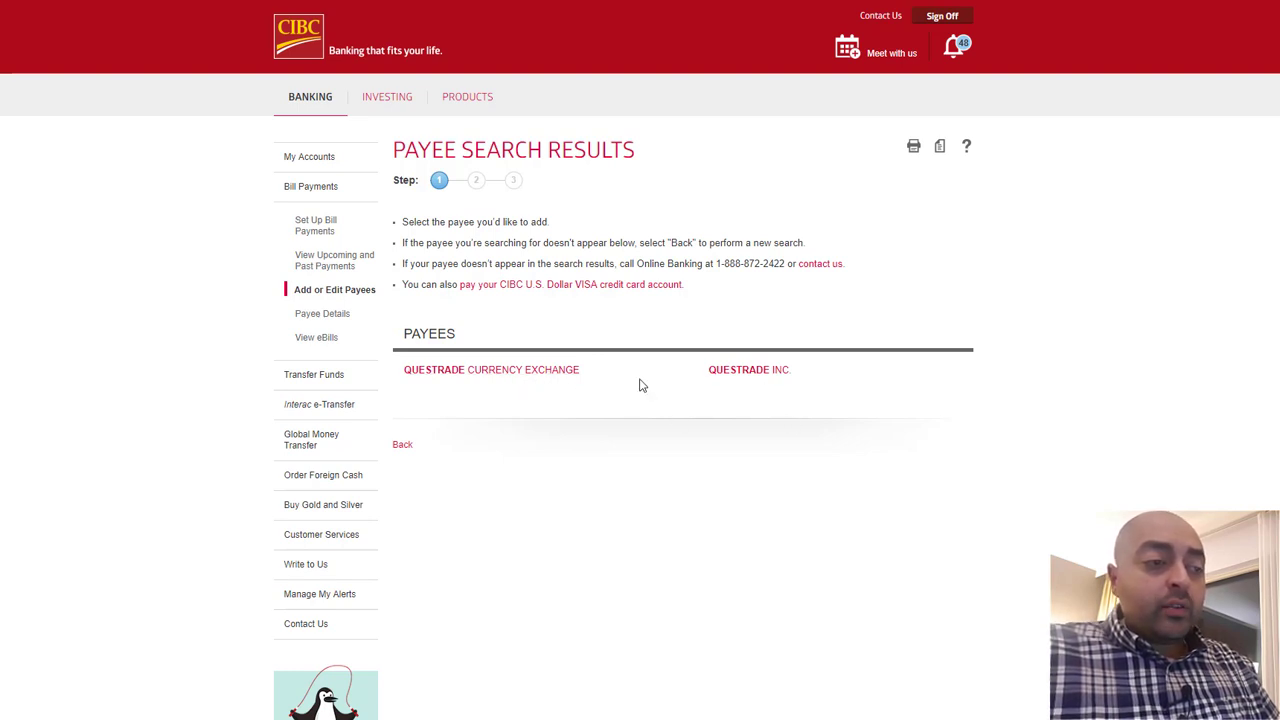
- Choose Questrade Inc. as the CIBC bill payee and begin entering the payment amount
left_click(766, 377)
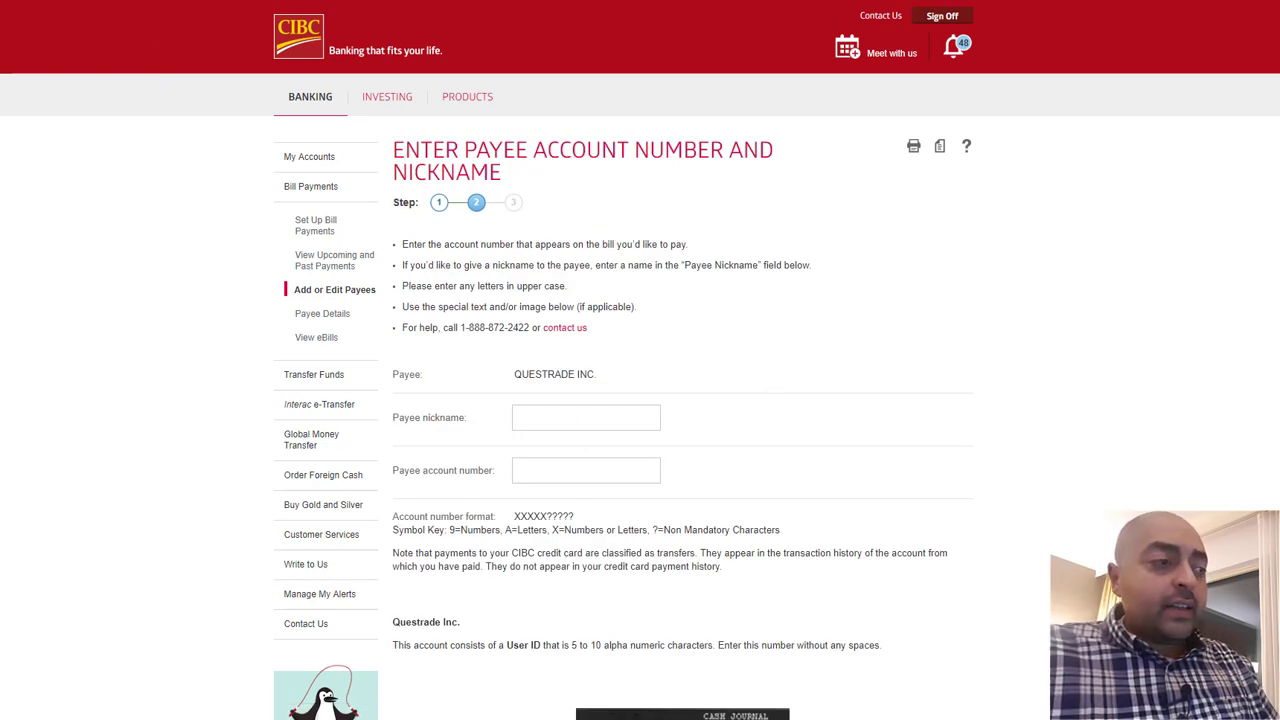
key("ctrl+Tab")
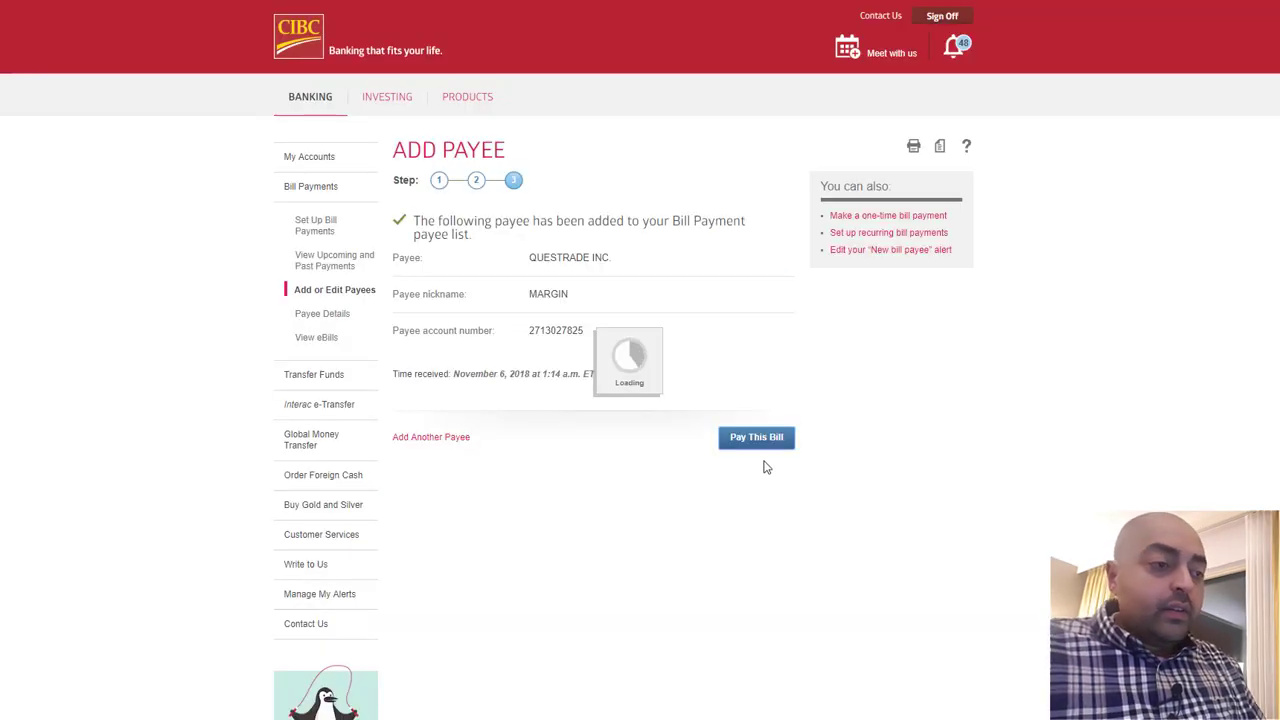
left_click(576, 342)
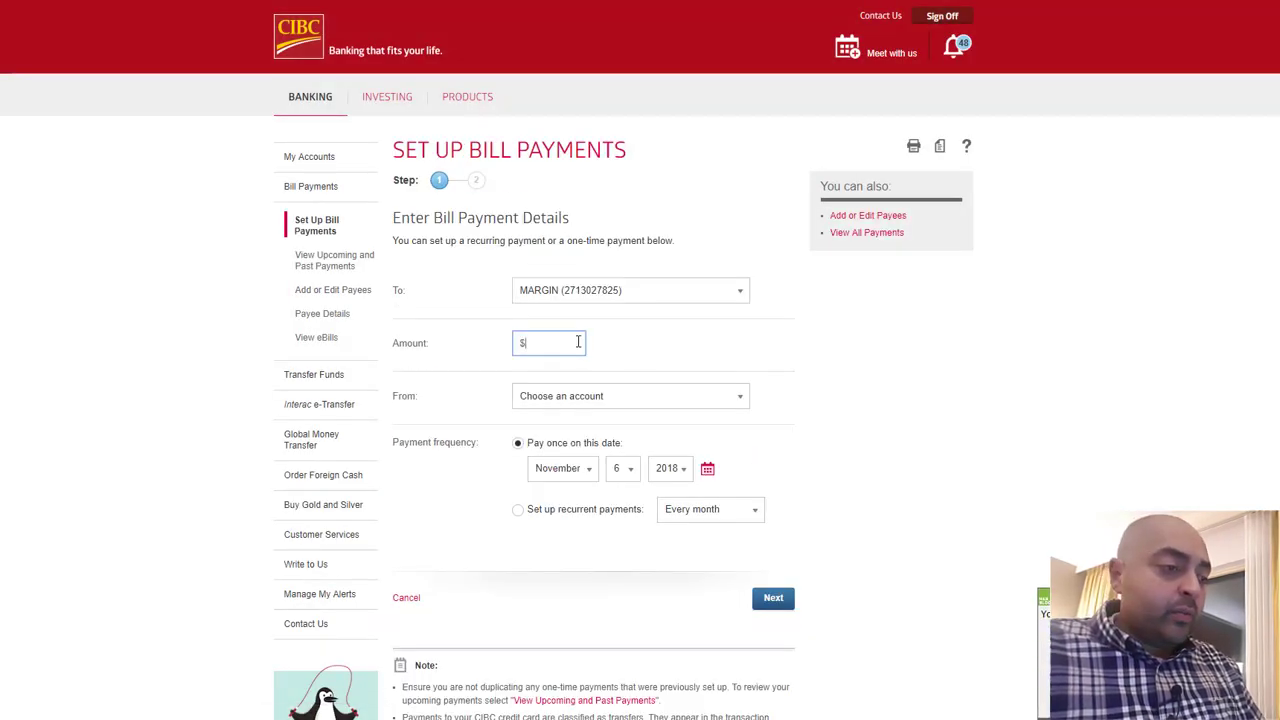
- Enter a payment amount of 1000 and return to the Questrade funding page
type("1000")
key("ctrl+Tab")
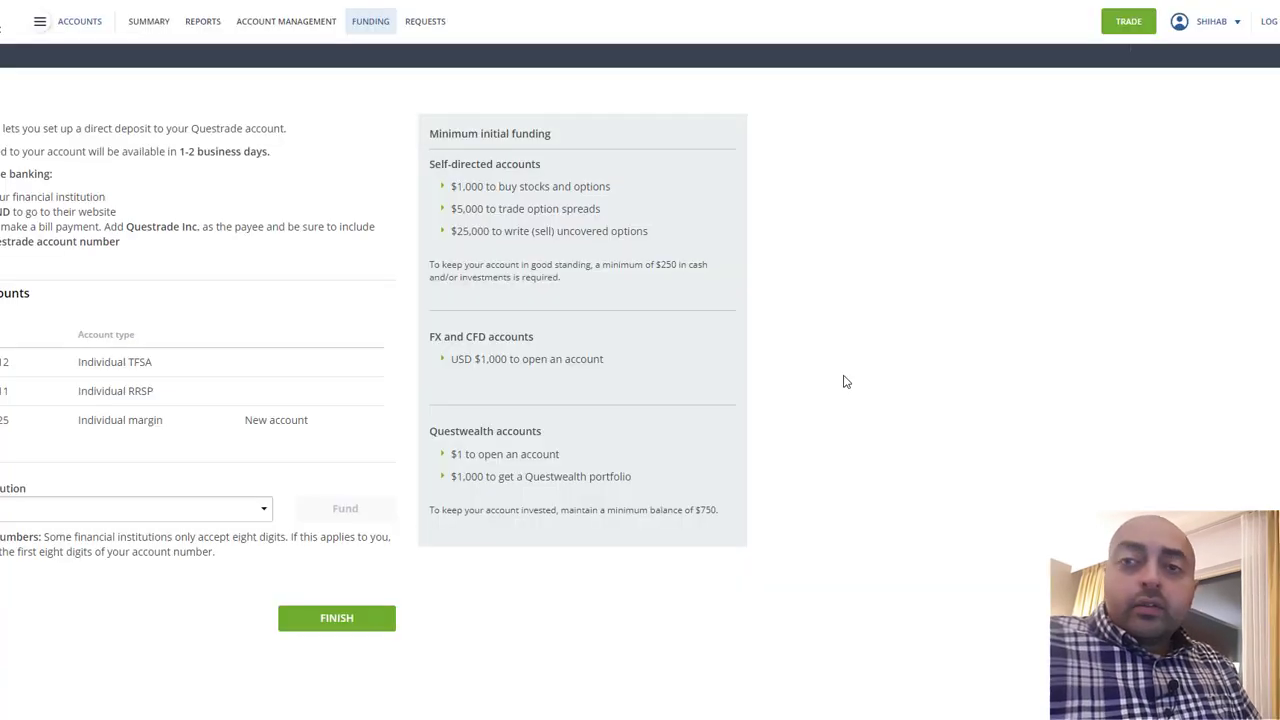